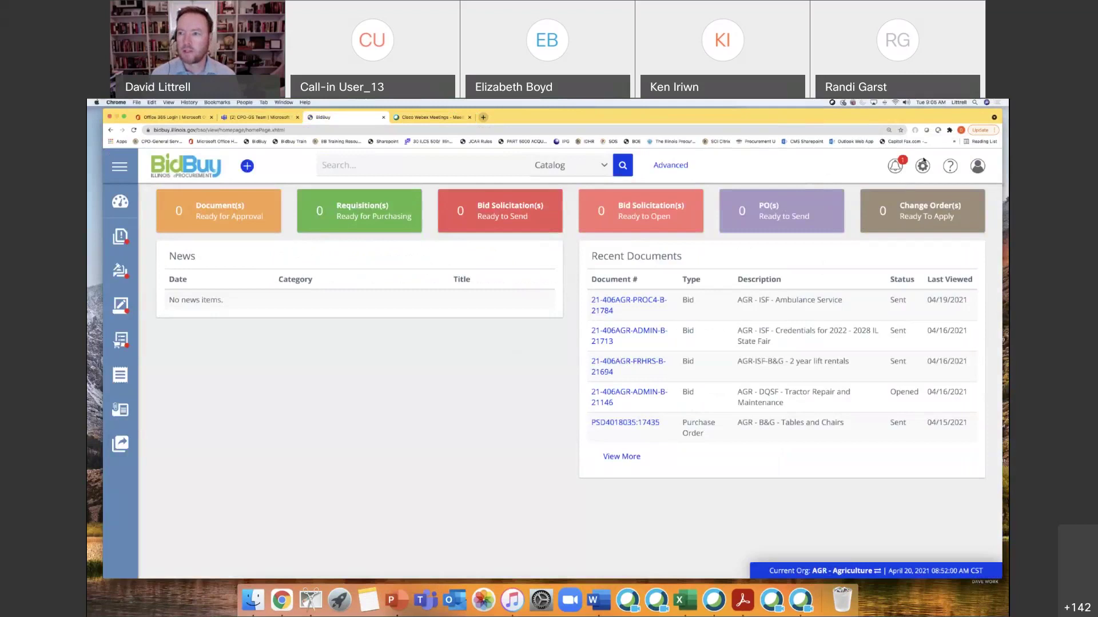
Step: Open the Vendor NIGP Code Breakdown report from the Other section of the administrative reports
{"action": "left_click", "coordinate": [922, 167]}
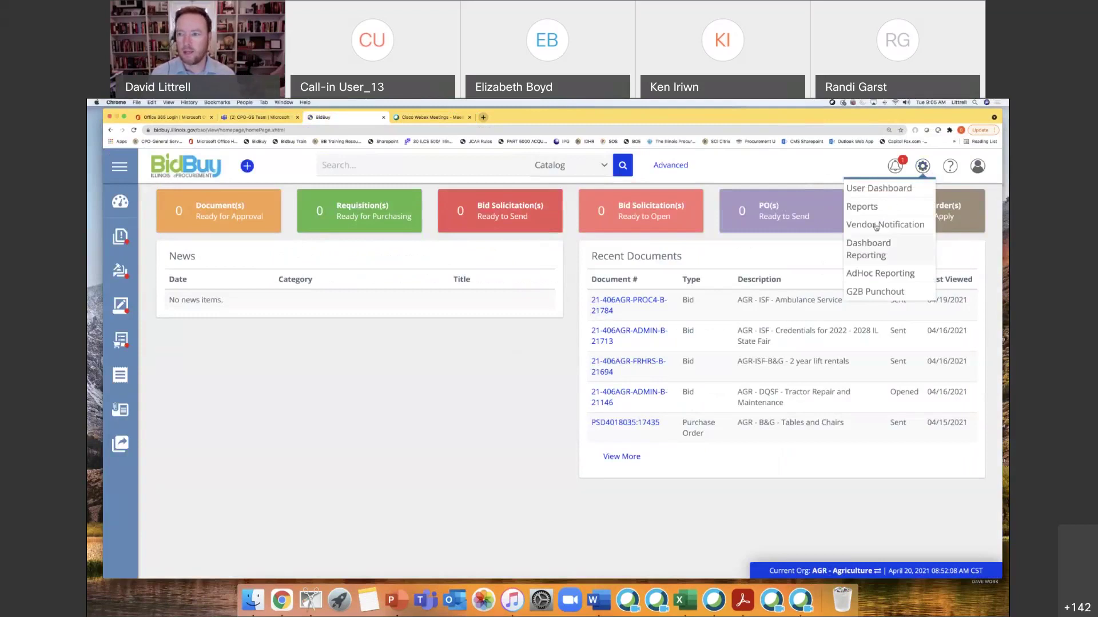
{"action": "left_click", "coordinate": [883, 207]}
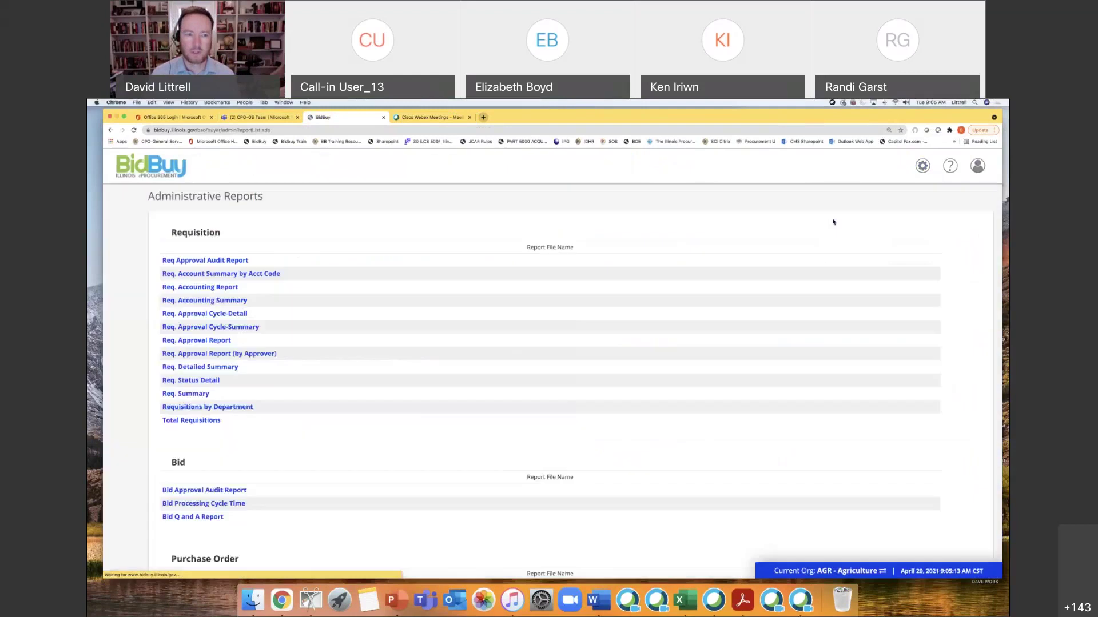
{"action": "scroll", "coordinate": [503, 371], "scroll_direction": "down", "scroll_amount": 15}
{"action": "scroll", "coordinate": [503, 371], "scroll_direction": "down", "scroll_amount": 3}
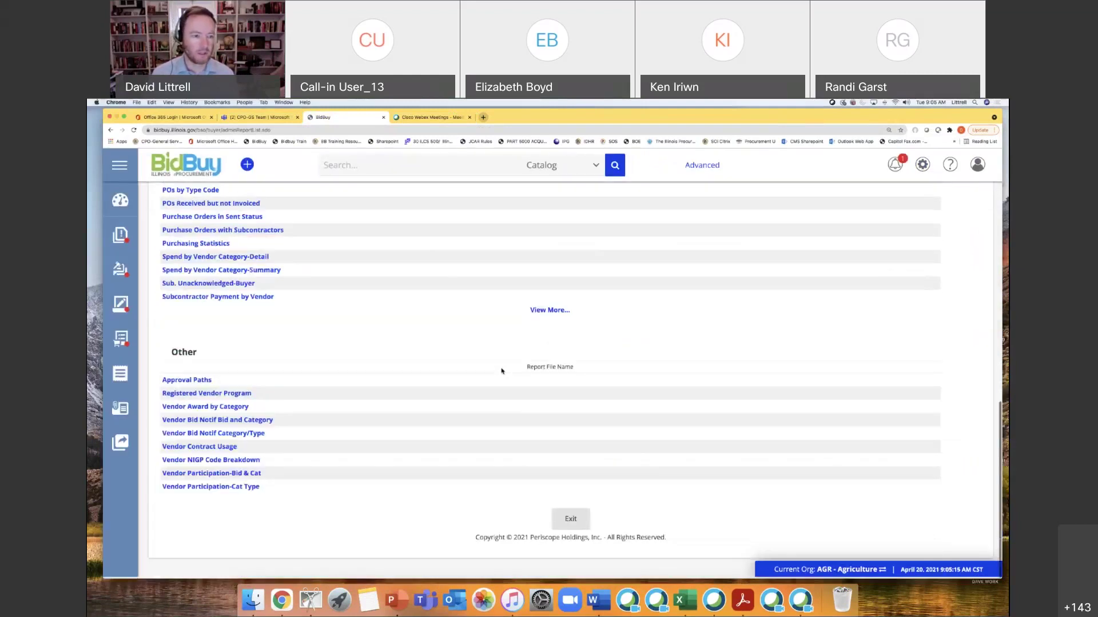
{"action": "left_click", "coordinate": [211, 462]}
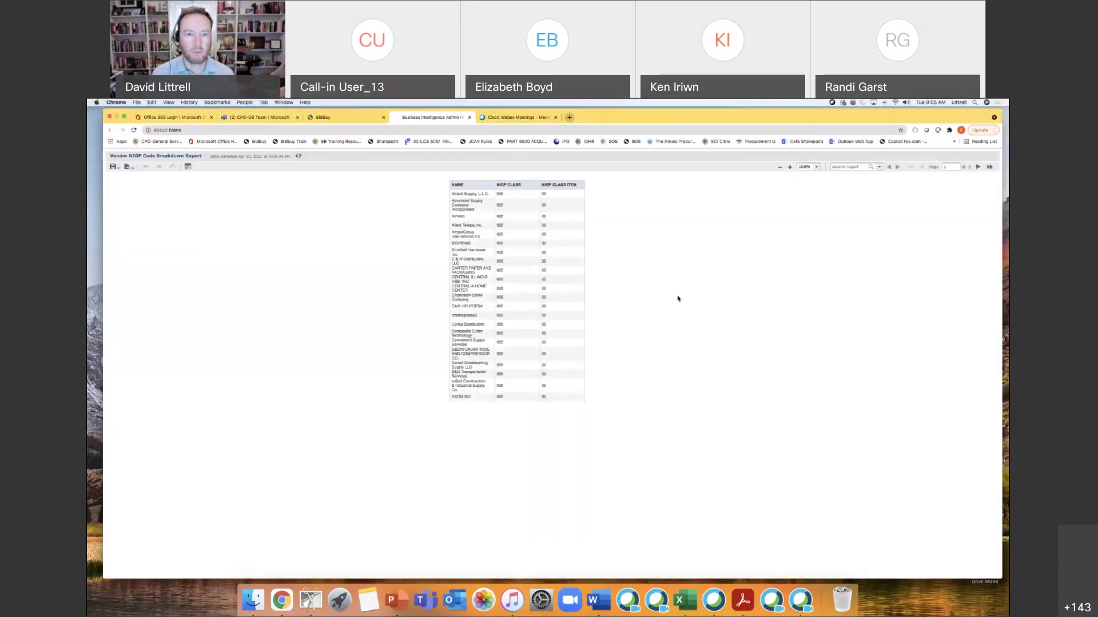
Step: In the report's input controls, replace NIGP class 005 with 918, check the selected list, and clear the class search
{"action": "left_click", "coordinate": [188, 167]}
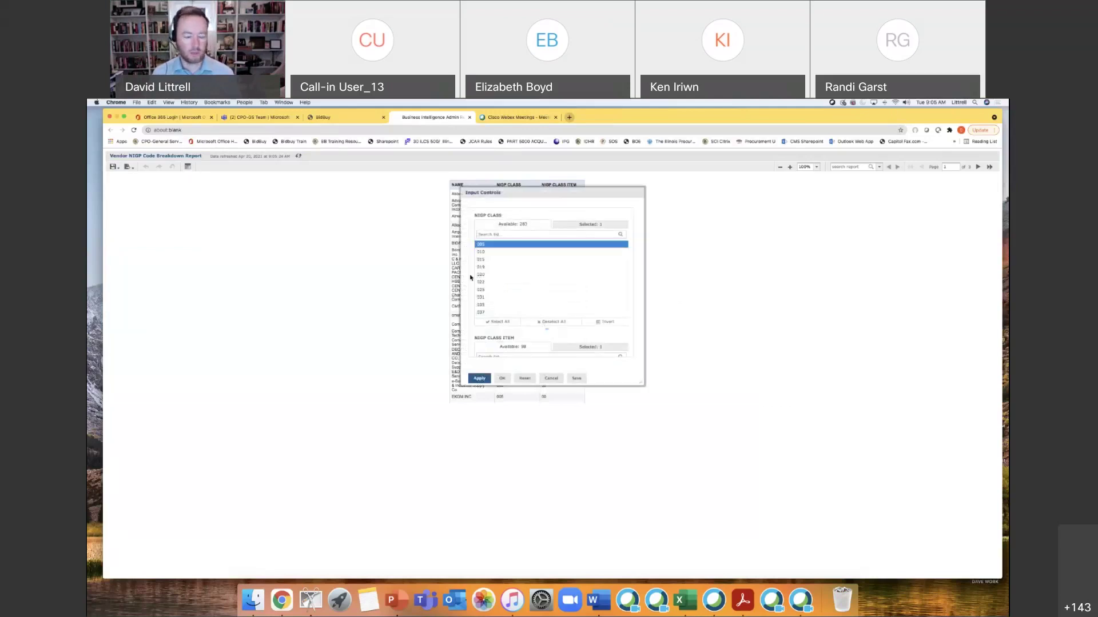
{"action": "left_click", "coordinate": [523, 246]}
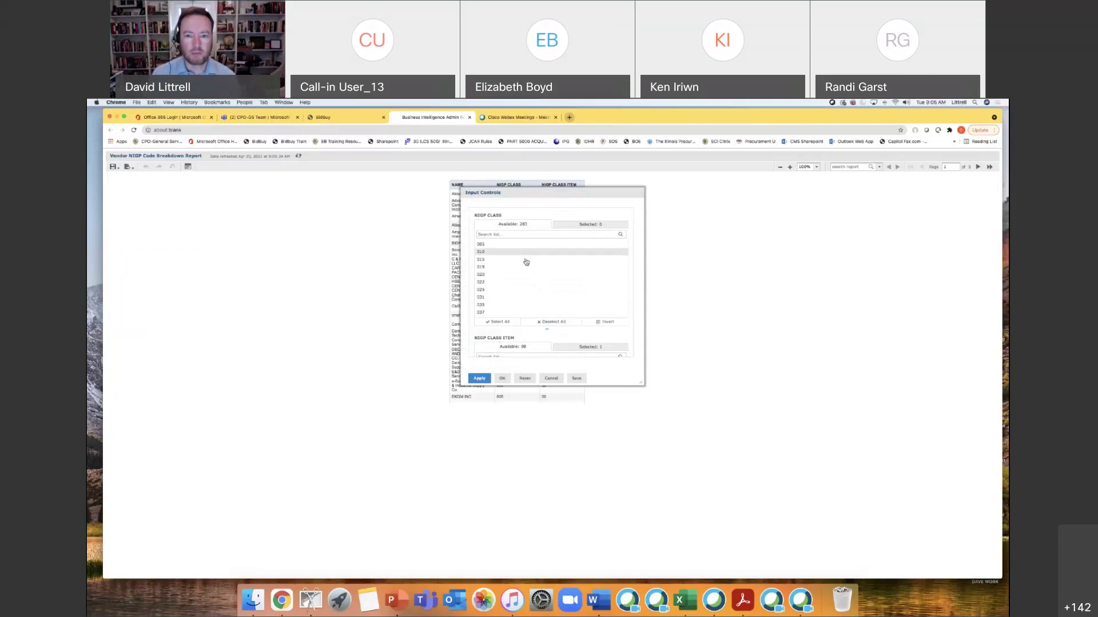
{"action": "scroll", "coordinate": [525, 266], "scroll_direction": "down", "scroll_amount": 5}
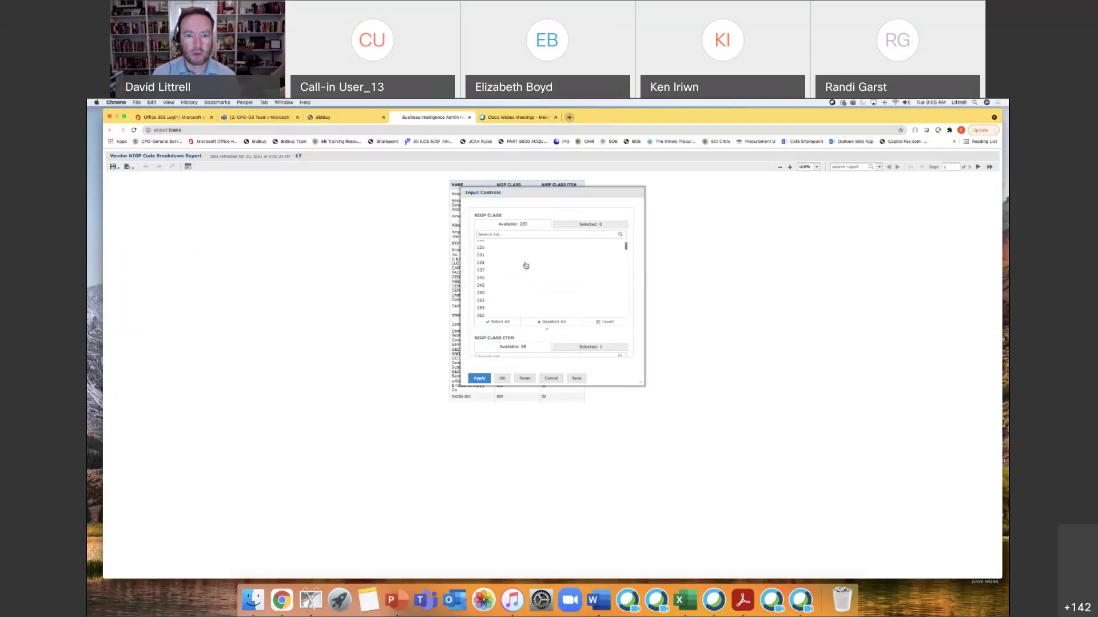
{"action": "scroll", "coordinate": [520, 270], "scroll_direction": "up", "scroll_amount": 3}
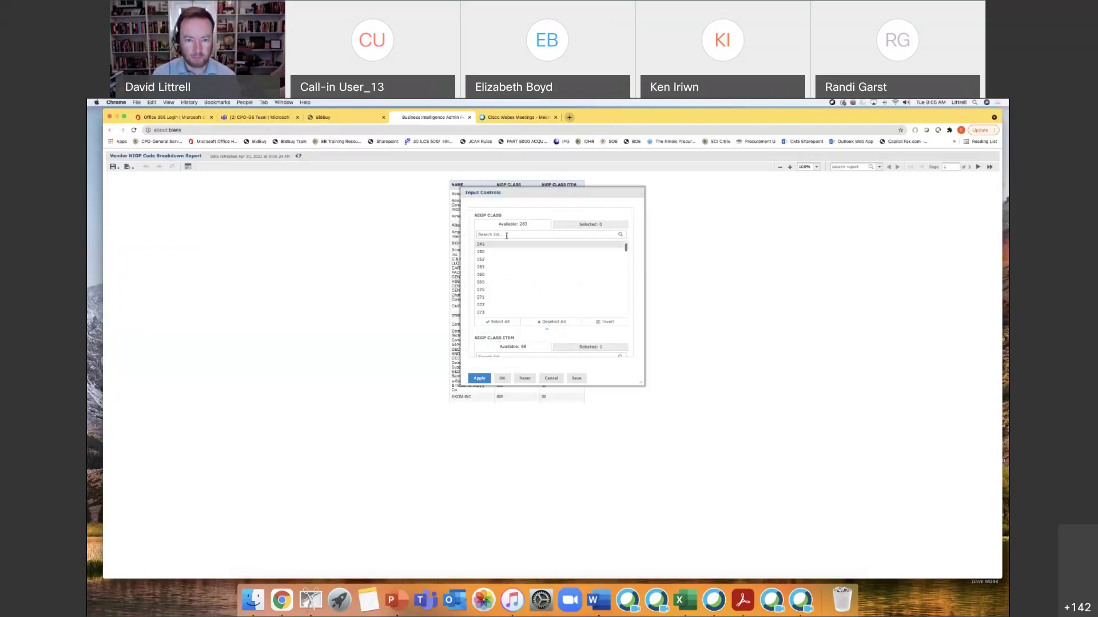
{"action": "type", "text": "918"}
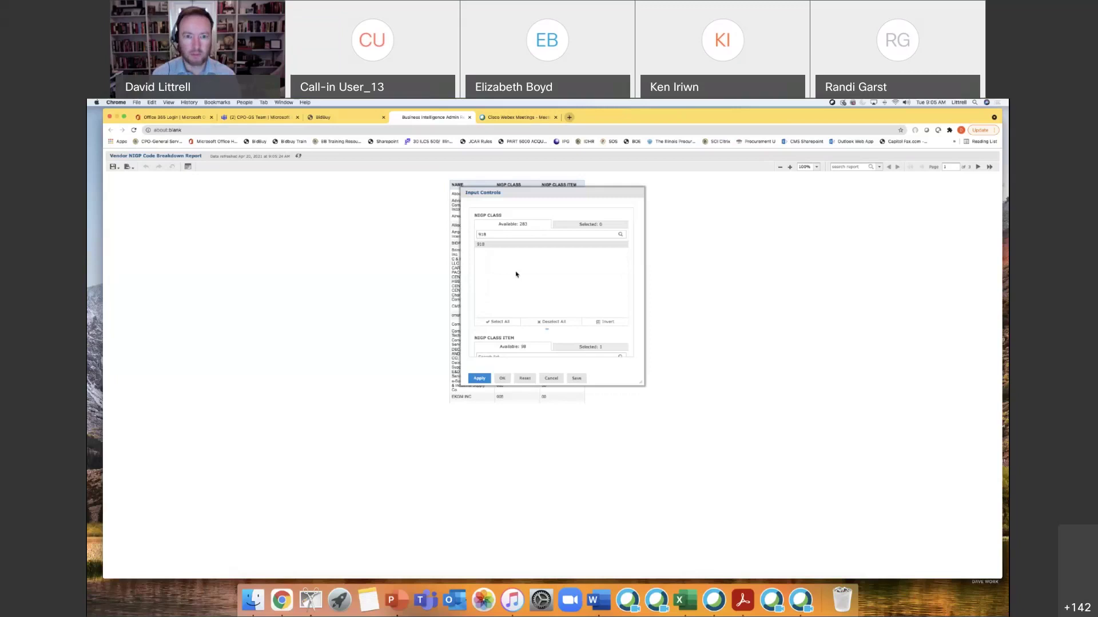
{"action": "key", "text": "Return"}
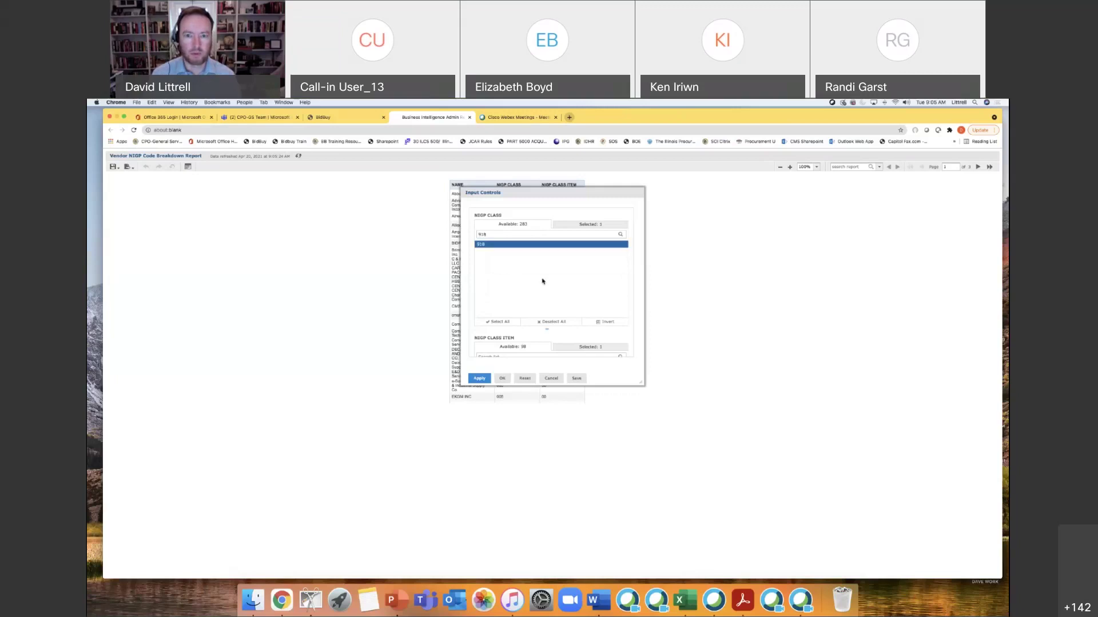
{"action": "left_click", "coordinate": [588, 225]}
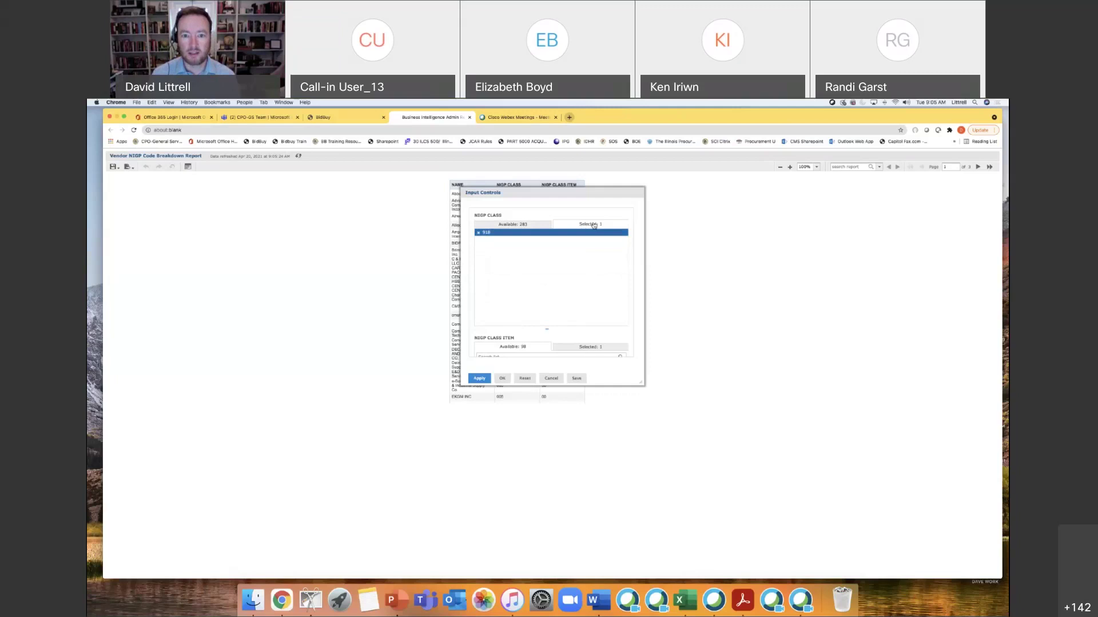
{"action": "left_click", "coordinate": [535, 226]}
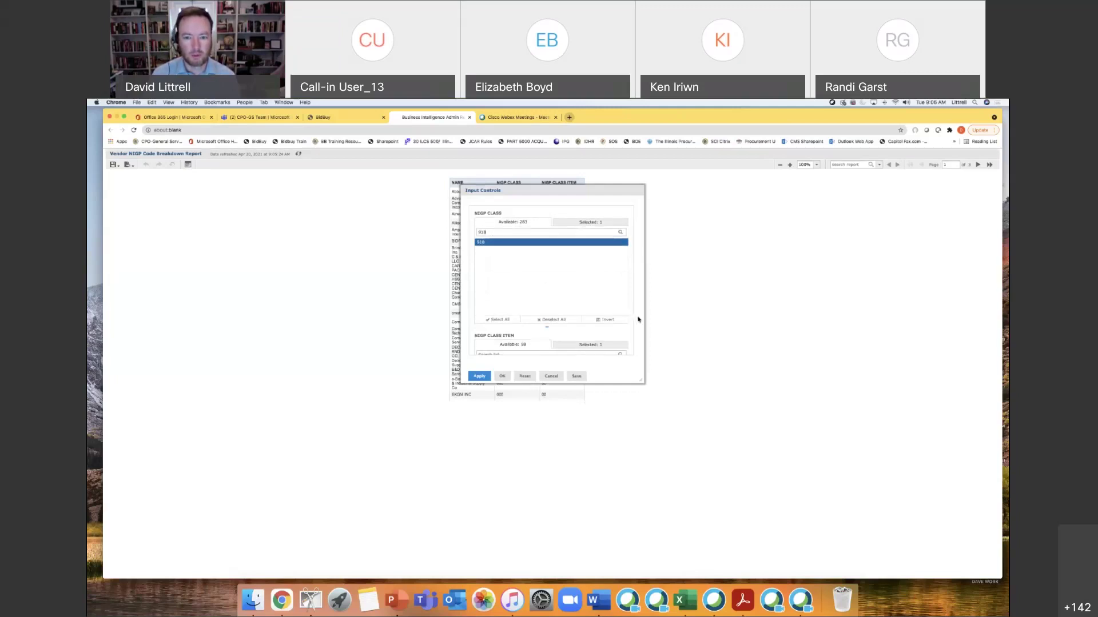
{"action": "scroll", "coordinate": [589, 298], "scroll_direction": "down", "scroll_amount": 3}
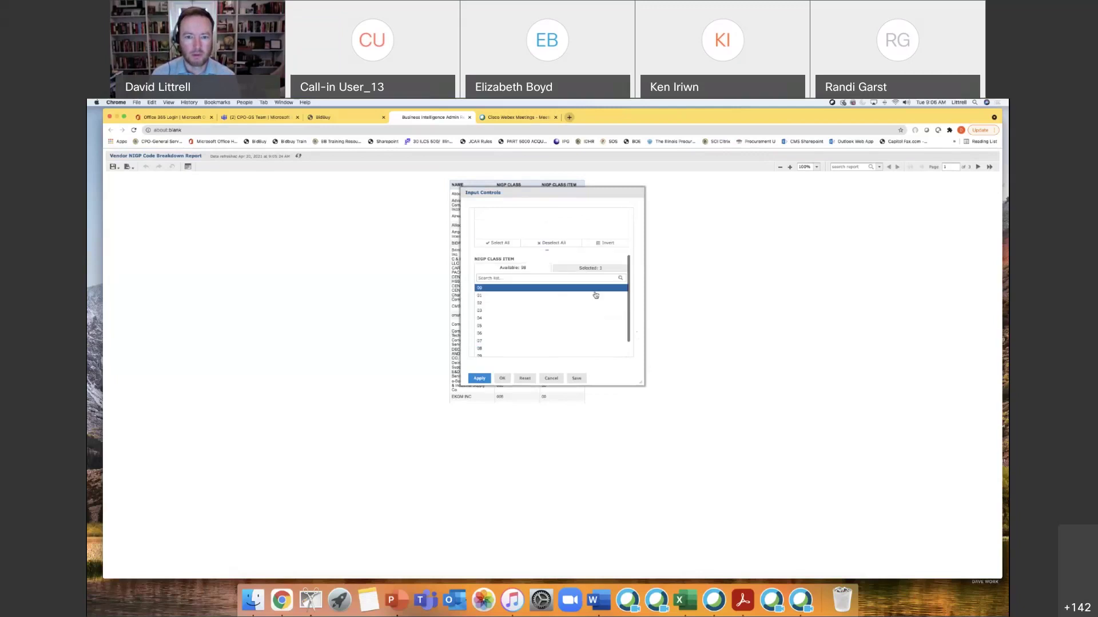
{"action": "scroll", "coordinate": [586, 233], "scroll_direction": "up", "scroll_amount": 3}
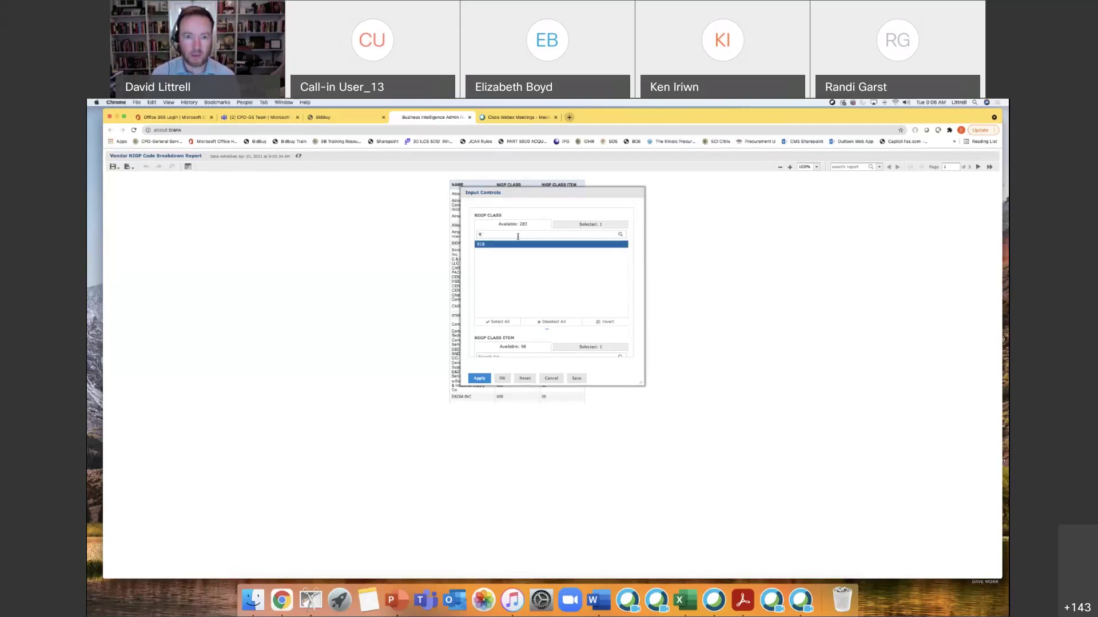
{"action": "key", "text": "BackSpace"}
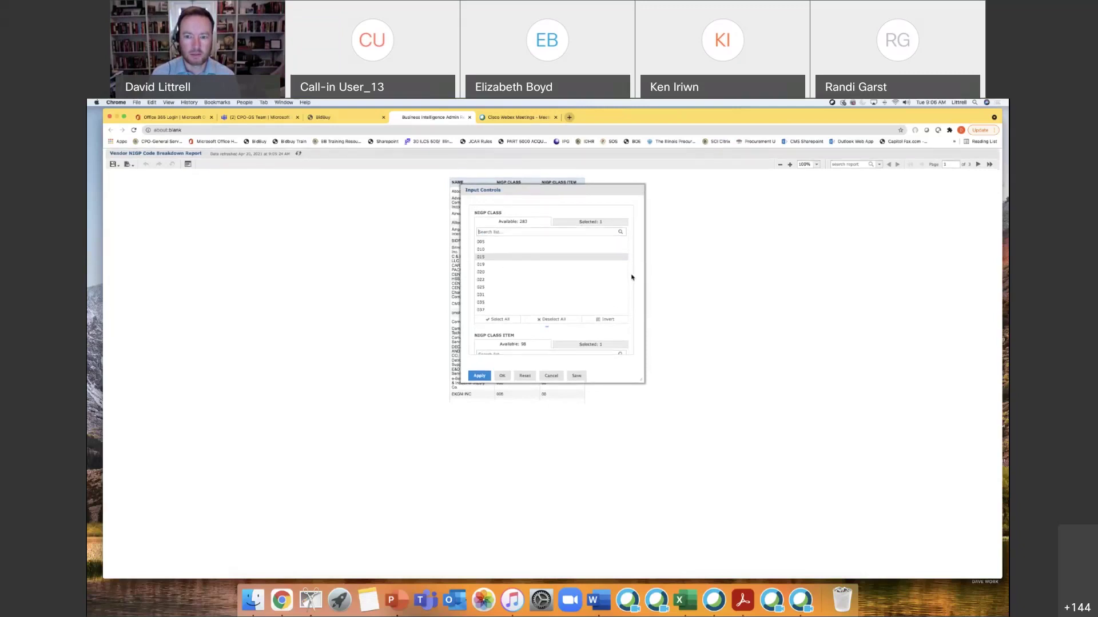
Step: Deselect NIGP class item 00 and find and select item 38 instead
{"action": "scroll", "coordinate": [603, 329], "scroll_direction": "down", "scroll_amount": 10}
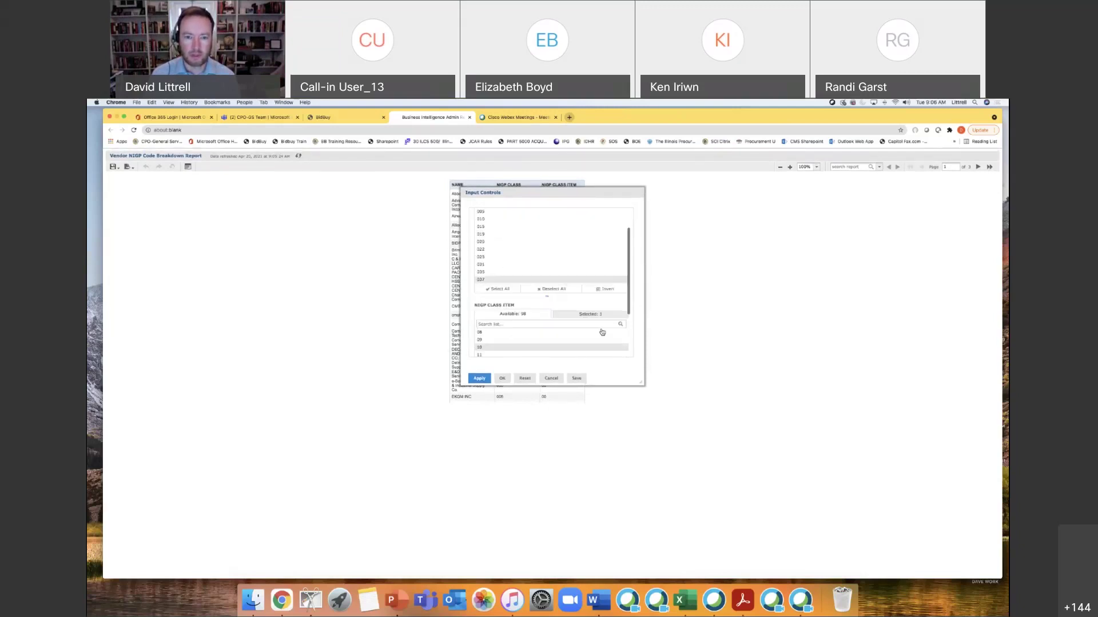
{"action": "scroll", "coordinate": [549, 288], "scroll_direction": "up", "scroll_amount": 3}
{"action": "left_click", "coordinate": [495, 264]}
{"action": "left_click", "coordinate": [496, 265]}
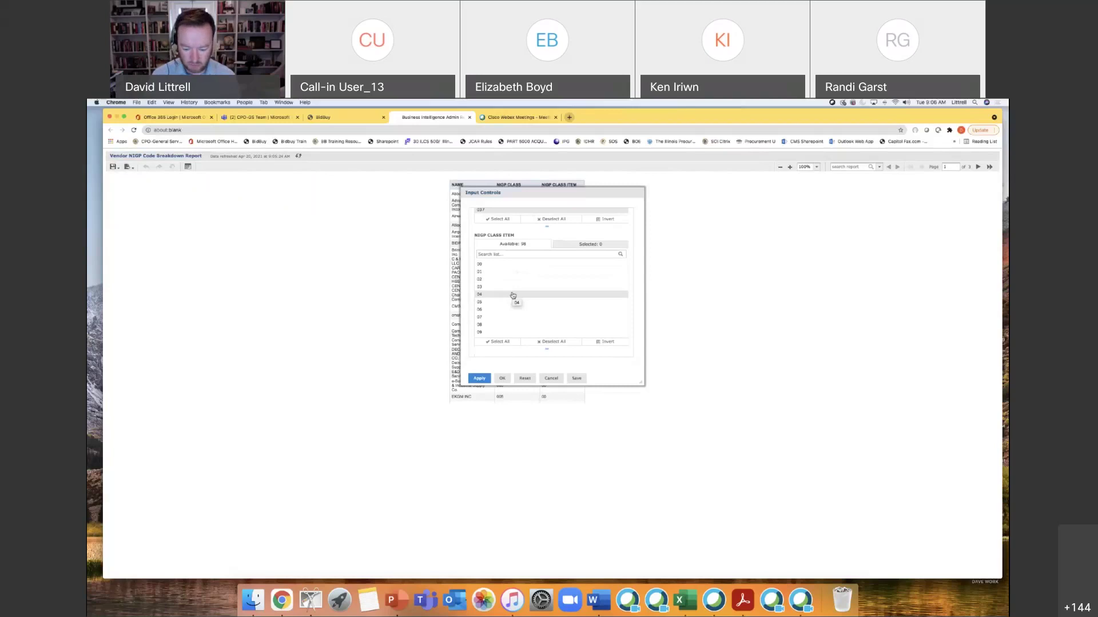
{"action": "type", "text": "38"}
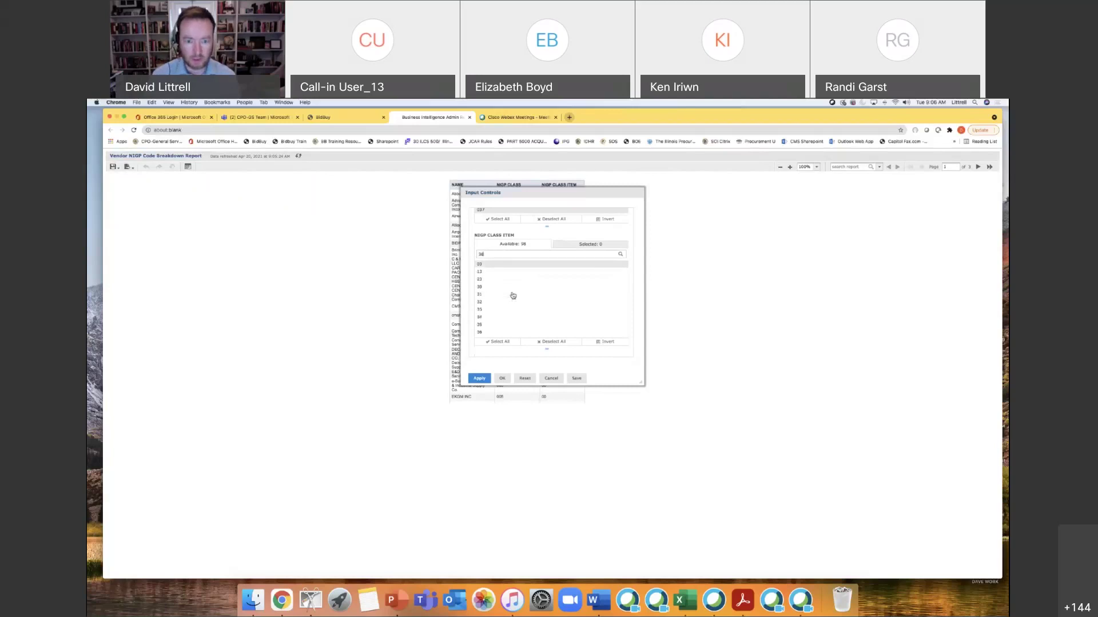
{"action": "key", "text": "Return"}
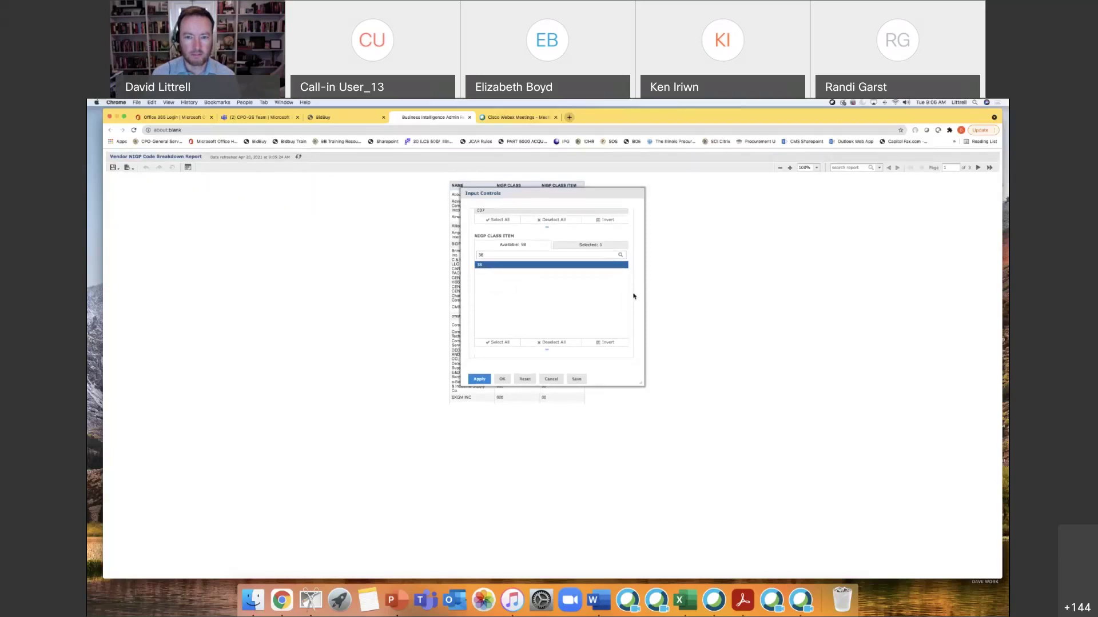
Step: Add NIGP class 037 to the report's class selection
{"action": "scroll", "coordinate": [624, 289], "scroll_direction": "up", "scroll_amount": 5}
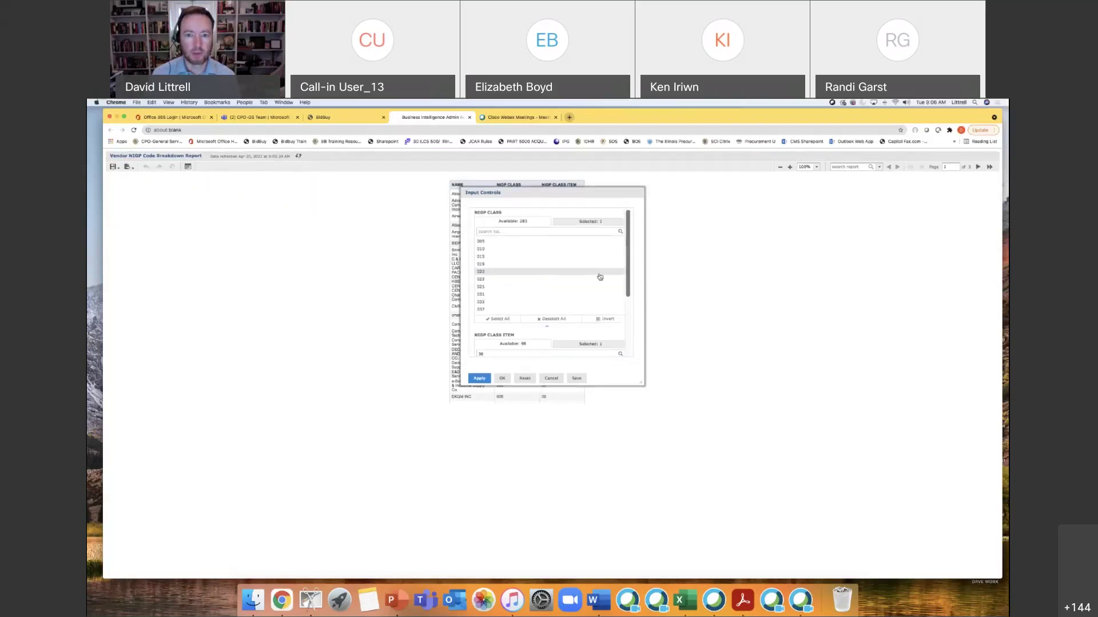
{"action": "left_click", "coordinate": [518, 242]}
{"action": "scroll", "coordinate": [600, 293], "scroll_direction": "down", "scroll_amount": 2}
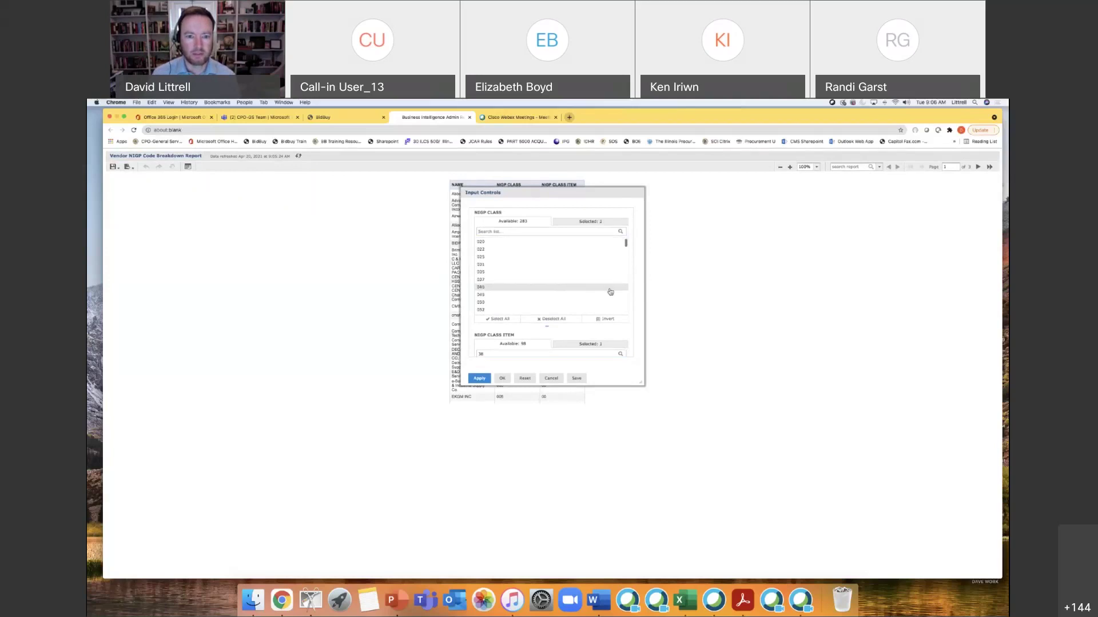
{"action": "left_click", "coordinate": [534, 280]}
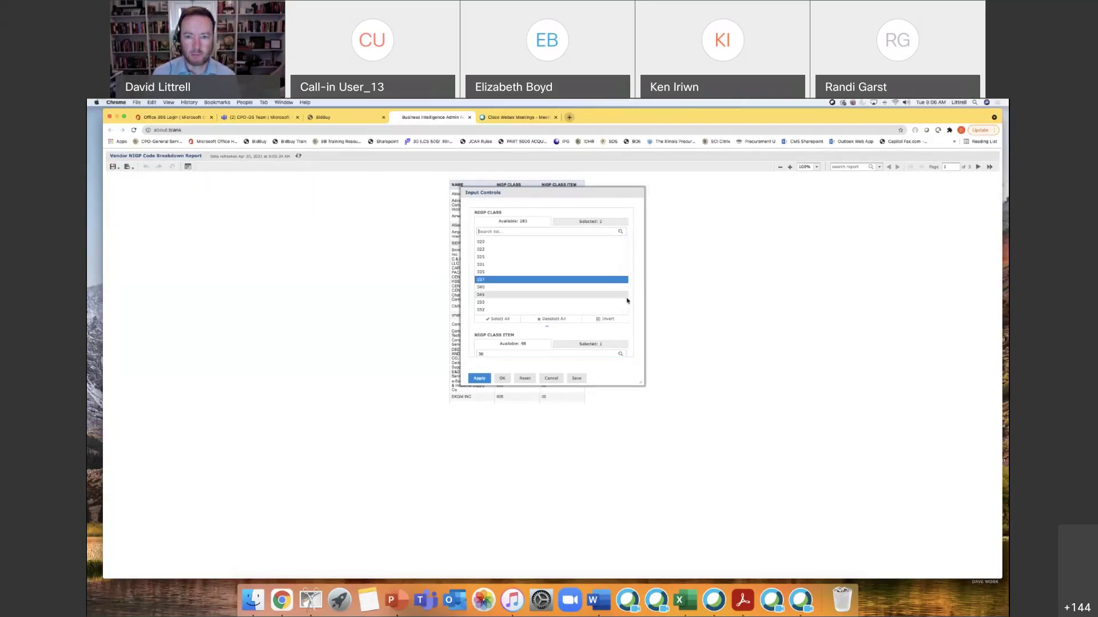
Step: Clear the class item search, add items 03 and 01 to the selection, and run the report with these inputs
{"action": "scroll", "coordinate": [627, 301], "scroll_direction": "down", "scroll_amount": 4}
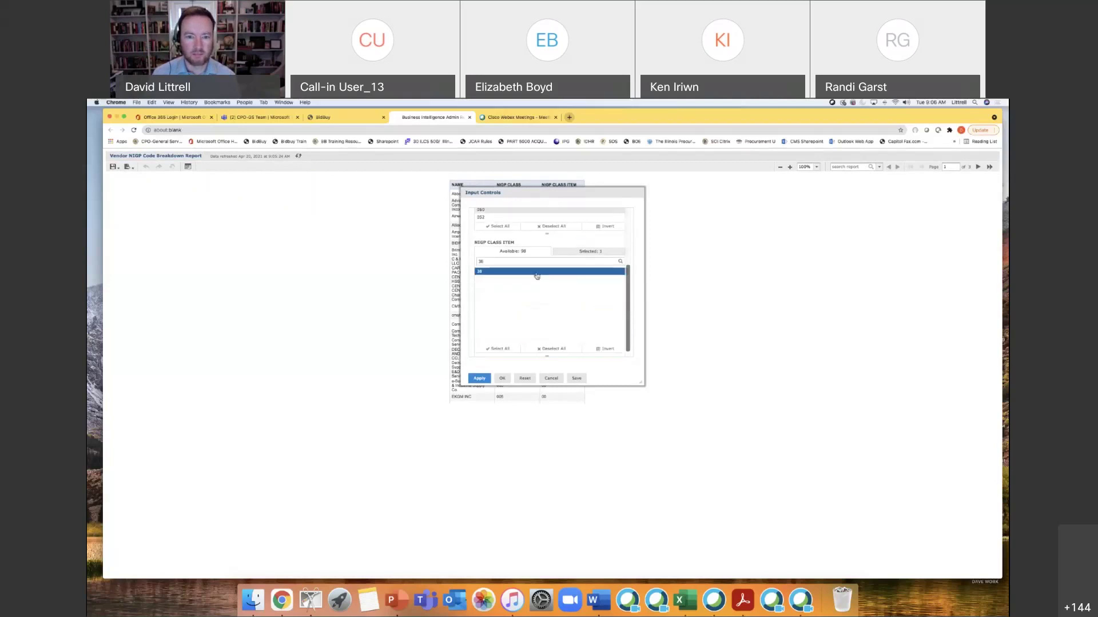
{"action": "key", "text": "BackSpace"}
{"action": "left_click", "coordinate": [520, 294]}
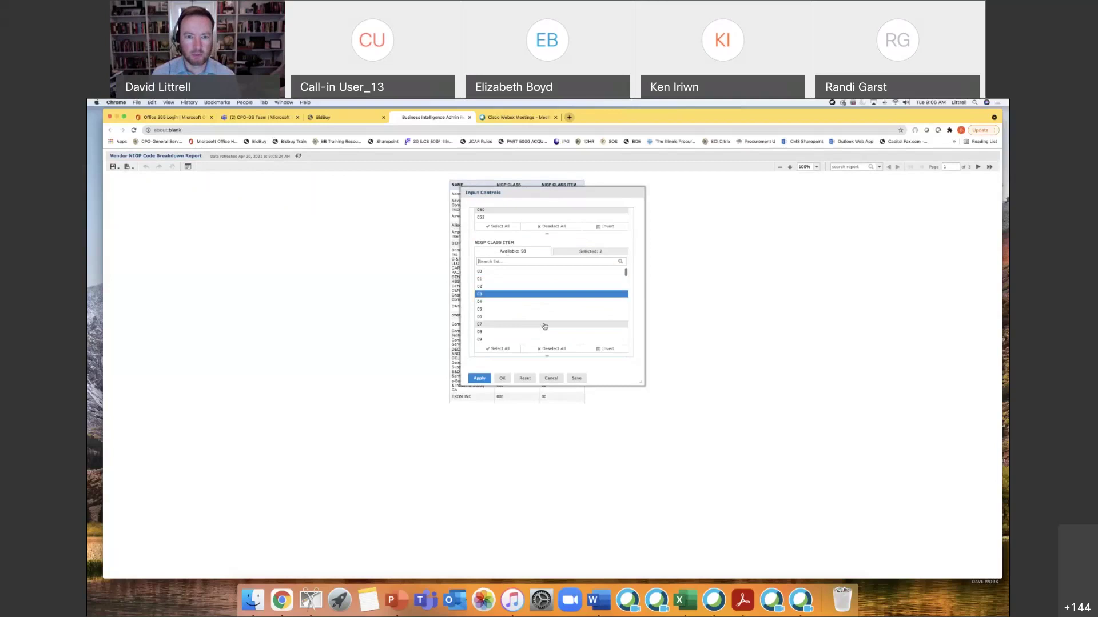
{"action": "left_click", "coordinate": [490, 279]}
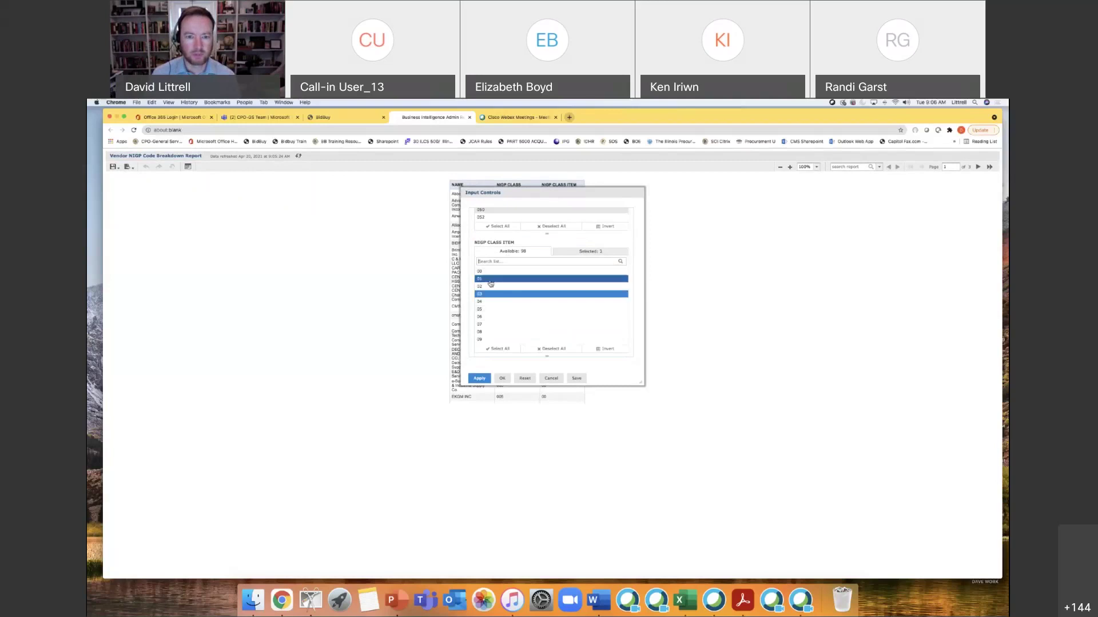
{"action": "left_click", "coordinate": [503, 380]}
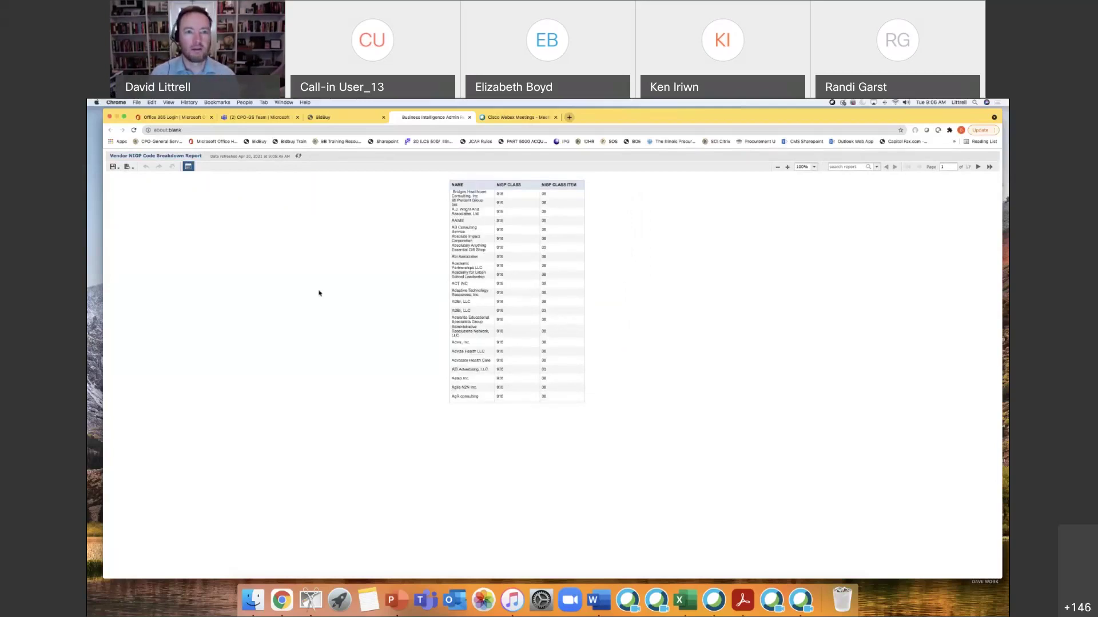
Step: Export the vendor report as Excel, open the downloaded file, and enlarge its window to show more rows
{"action": "left_click", "coordinate": [128, 166]}
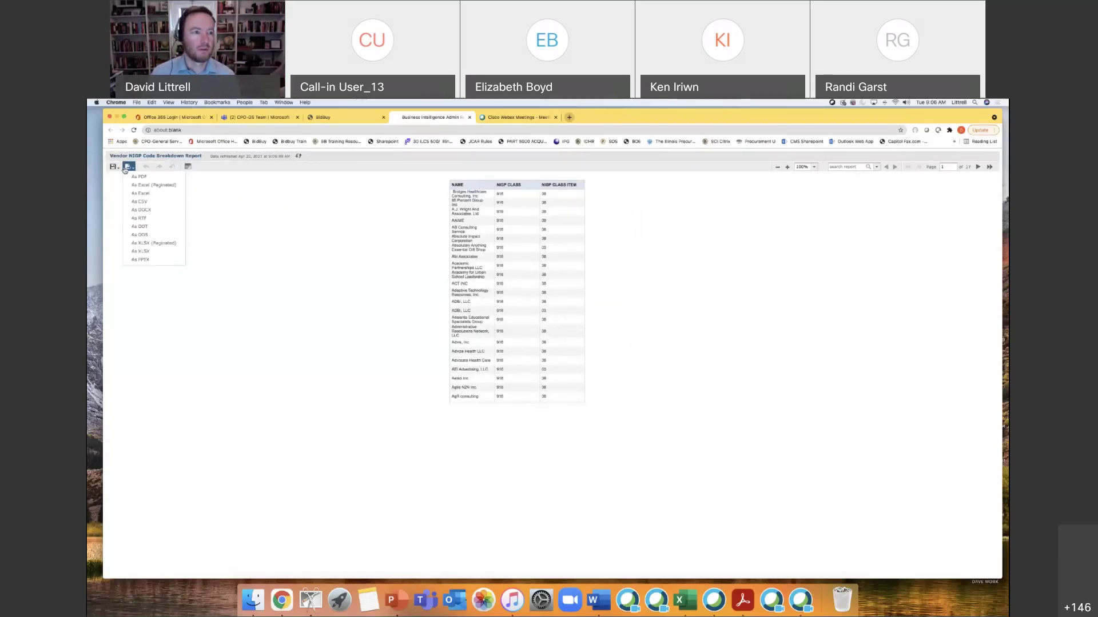
{"action": "left_click", "coordinate": [141, 193]}
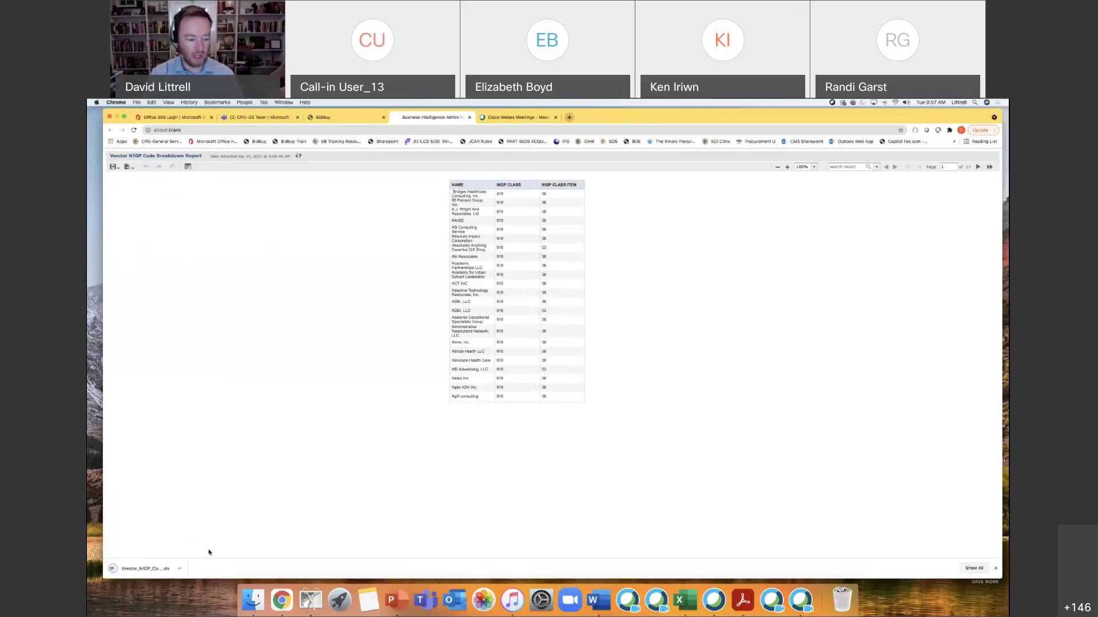
{"action": "left_click", "coordinate": [143, 570]}
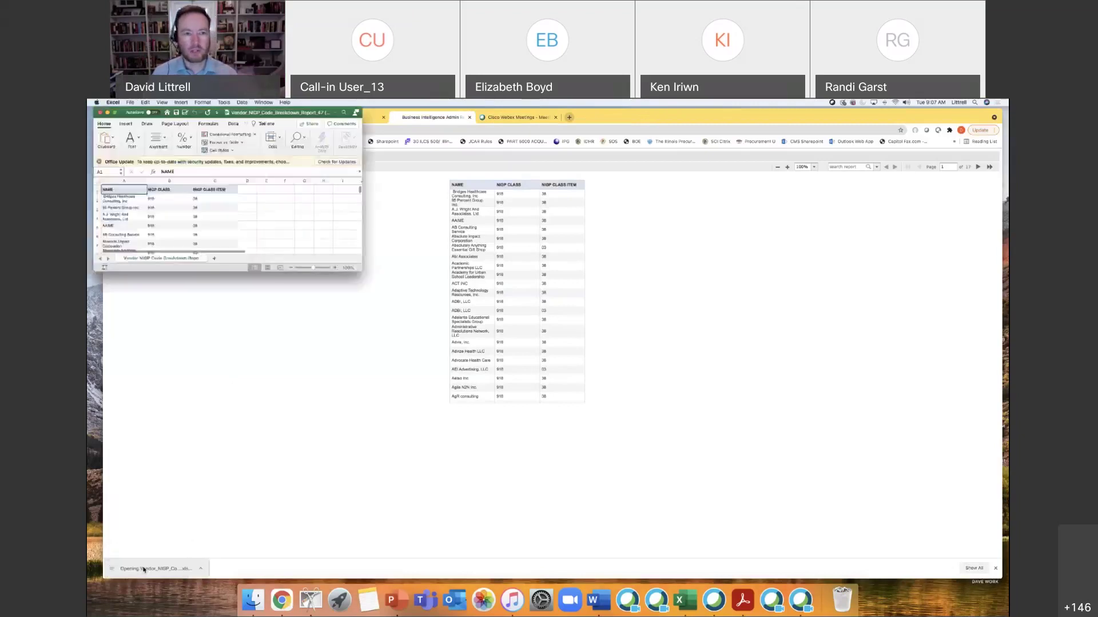
{"action": "left_click_drag", "start_coordinate": [364, 273], "coordinate": [483, 516]}
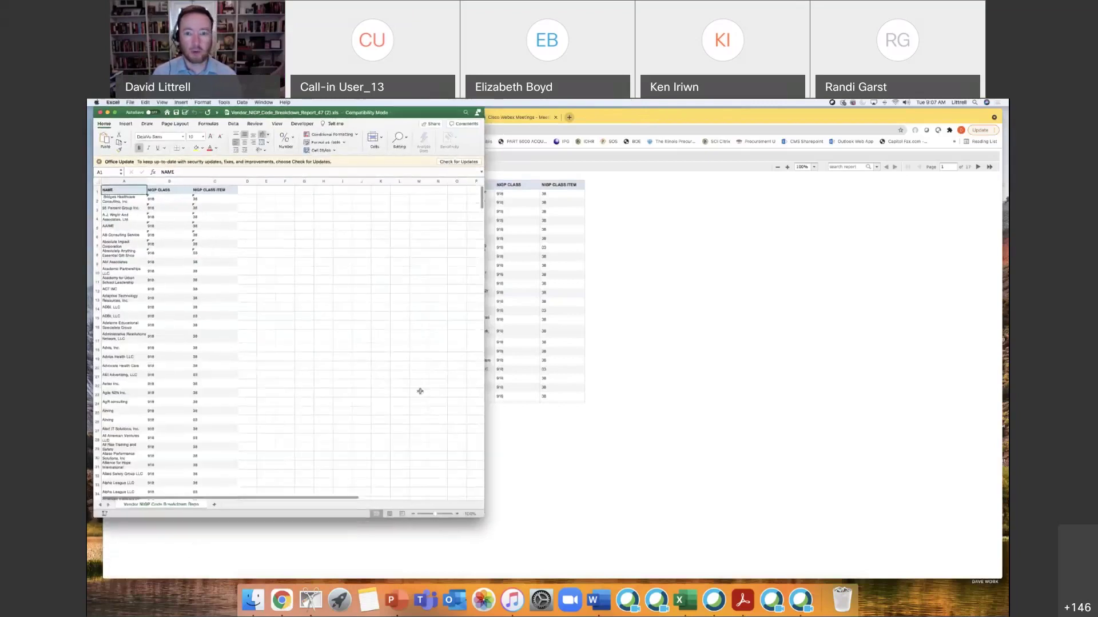
Step: Switch back to the report in Chrome and review the listed vendors with their NIGP classes and class items
{"action": "left_click", "coordinate": [628, 389]}
{"action": "scroll", "coordinate": [533, 320], "scroll_direction": "down", "scroll_amount": 3}
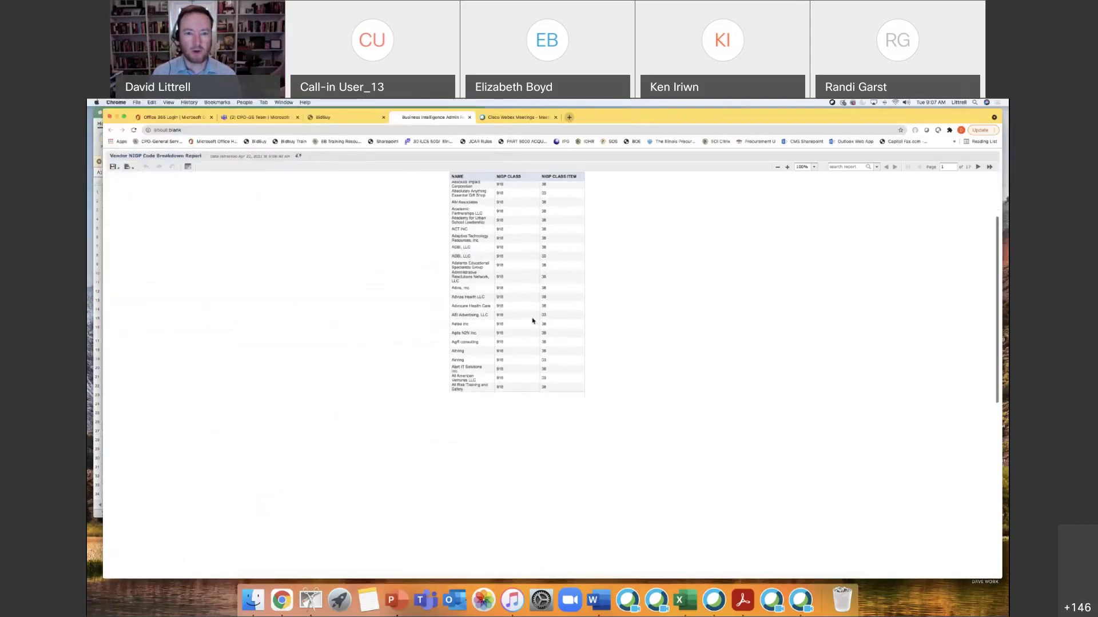
{"action": "scroll", "coordinate": [520, 295], "scroll_direction": "up", "scroll_amount": 3}
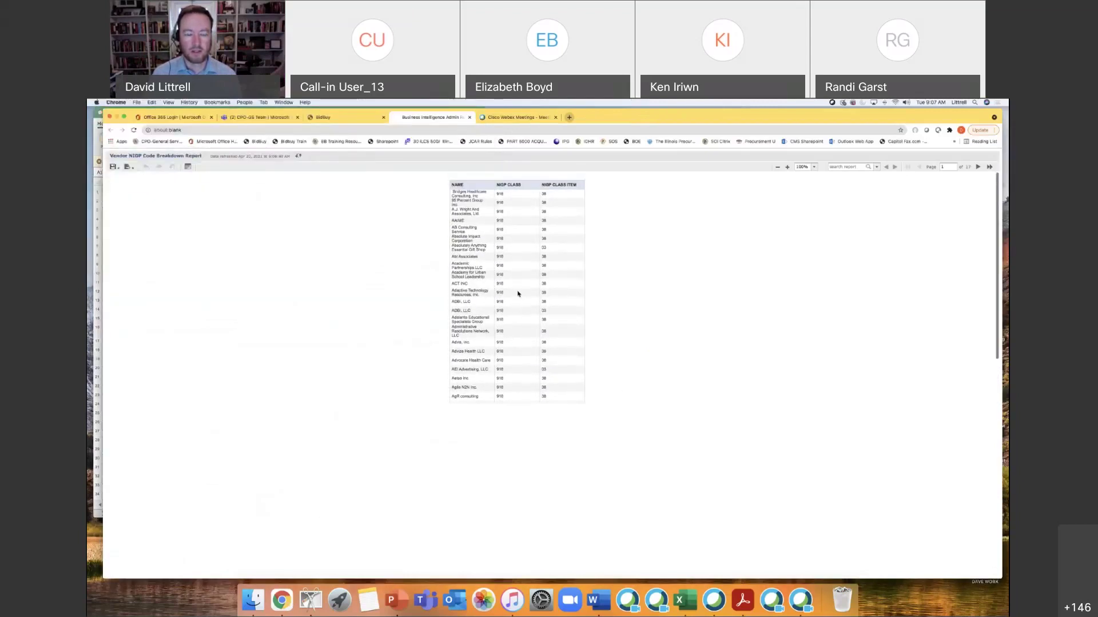
{"action": "scroll", "coordinate": [504, 306], "scroll_direction": "down", "scroll_amount": 3}
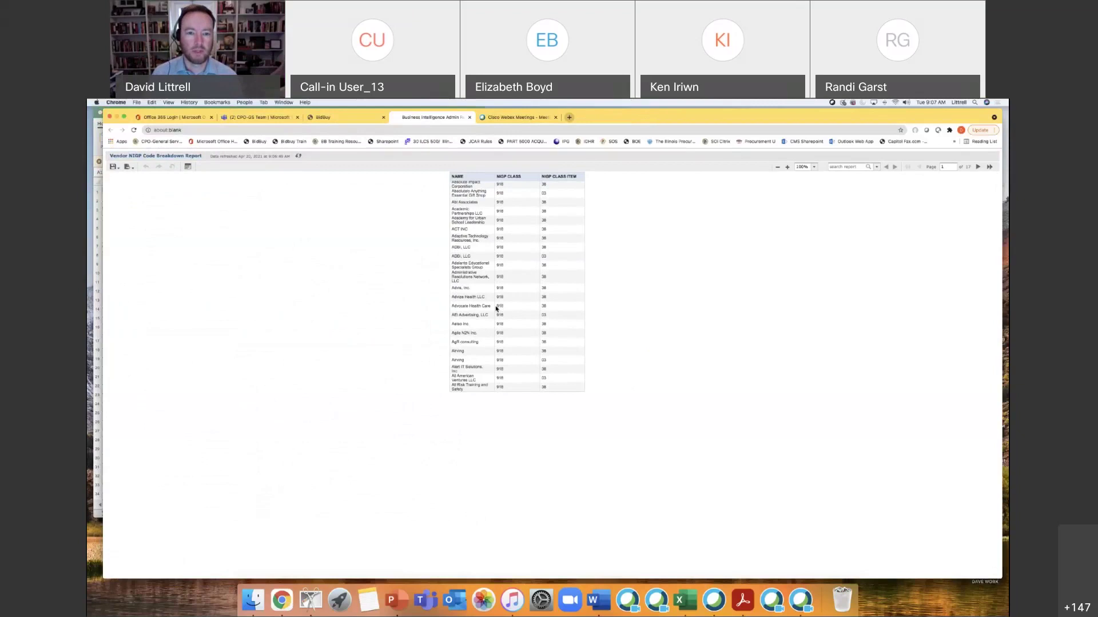
Step: Switch to the exported workbook in Excel, widen its window, and look through the vendor rows
{"action": "left_click", "coordinate": [680, 599]}
{"action": "left_click_drag", "start_coordinate": [483, 518], "coordinate": [566, 533]}
{"action": "scroll", "coordinate": [232, 373], "scroll_direction": "down", "scroll_amount": 5}
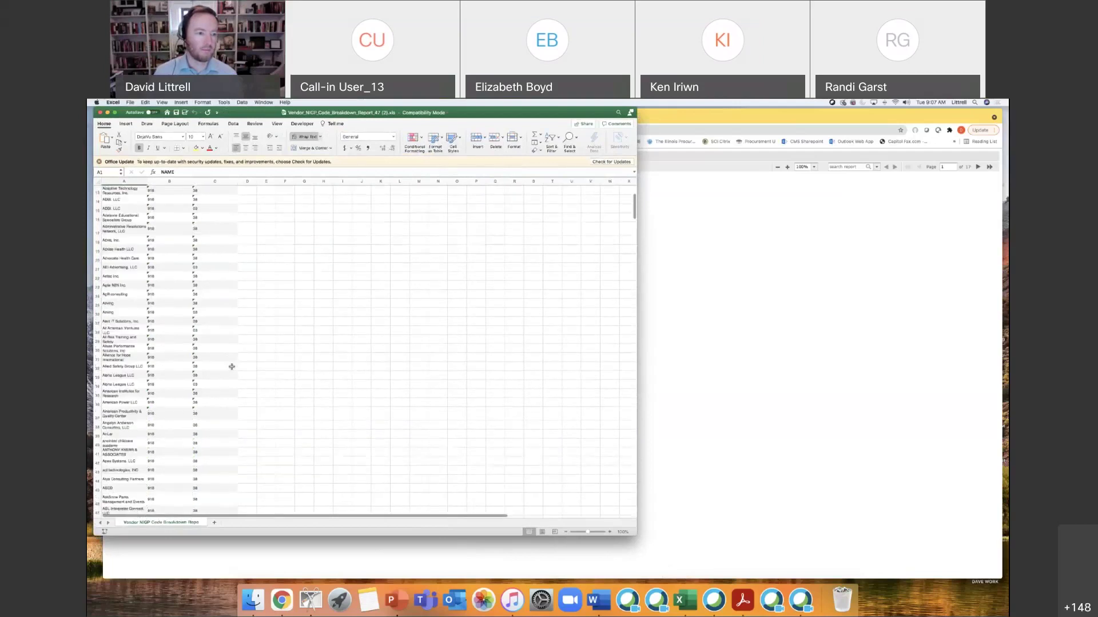
{"action": "scroll", "coordinate": [233, 373], "scroll_direction": "down", "scroll_amount": 15}
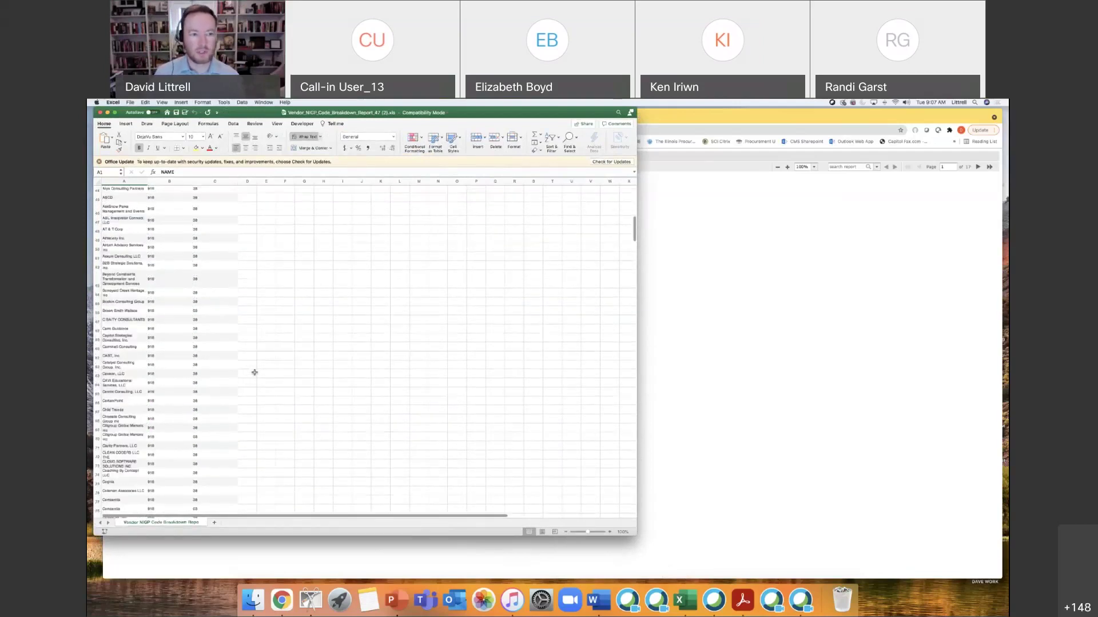
Step: Look through the exported NIGP breakdown rows down to the middle of the vendor list and back to the first vendors
{"action": "scroll", "coordinate": [337, 373], "scroll_direction": "down", "scroll_amount": 20}
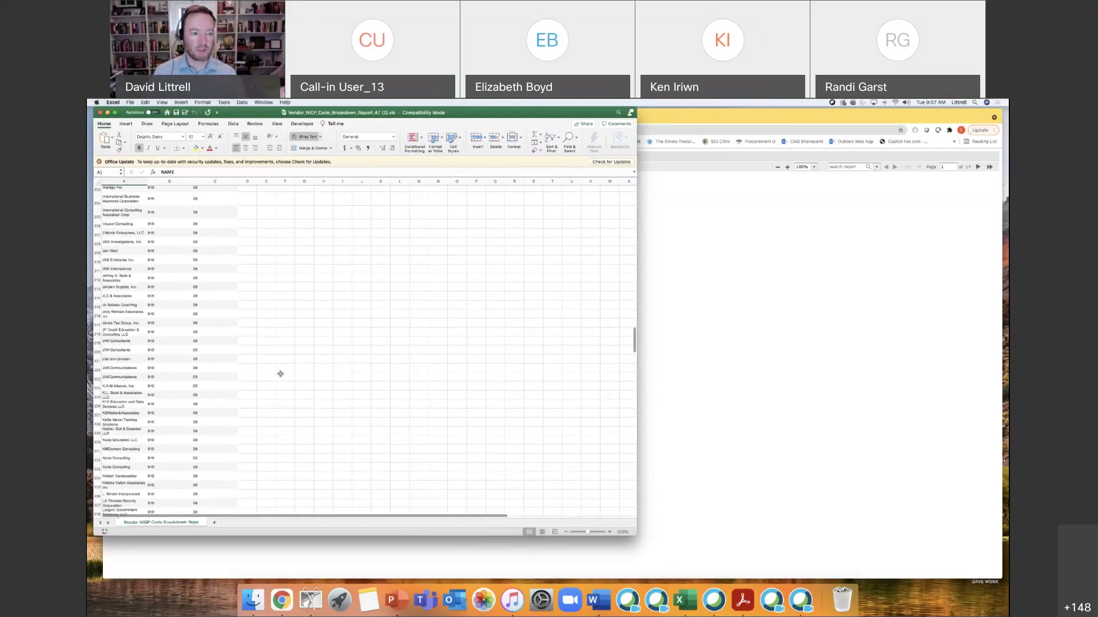
{"action": "scroll", "coordinate": [276, 357], "scroll_direction": "up", "scroll_amount": 20}
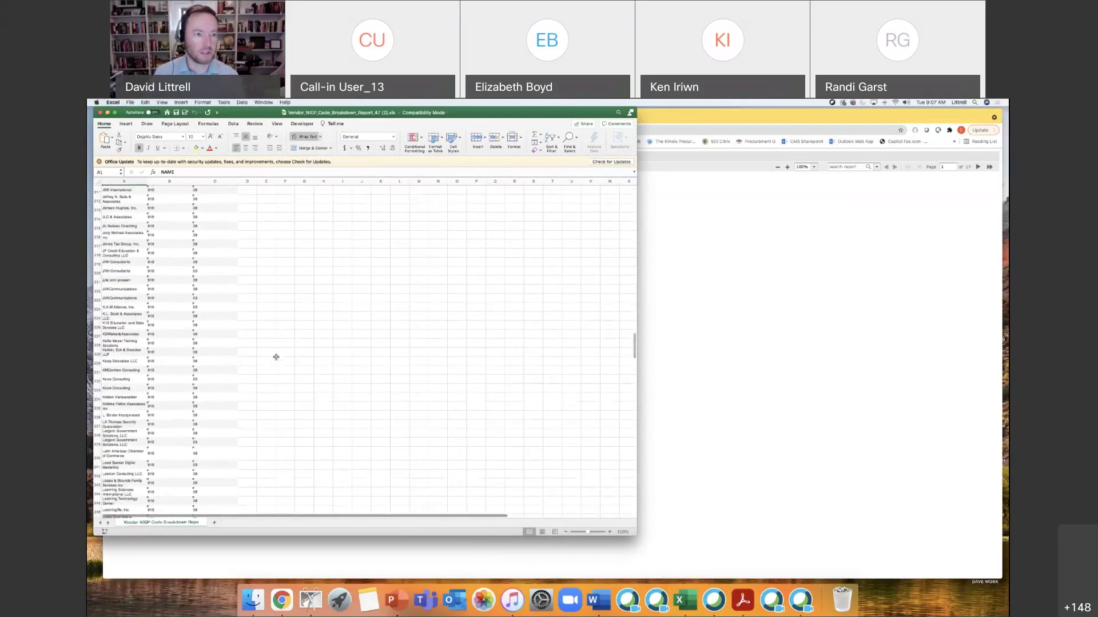
{"action": "scroll", "coordinate": [276, 356], "scroll_direction": "up", "scroll_amount": 18}
{"action": "scroll", "coordinate": [276, 357], "scroll_direction": "up", "scroll_amount": 18}
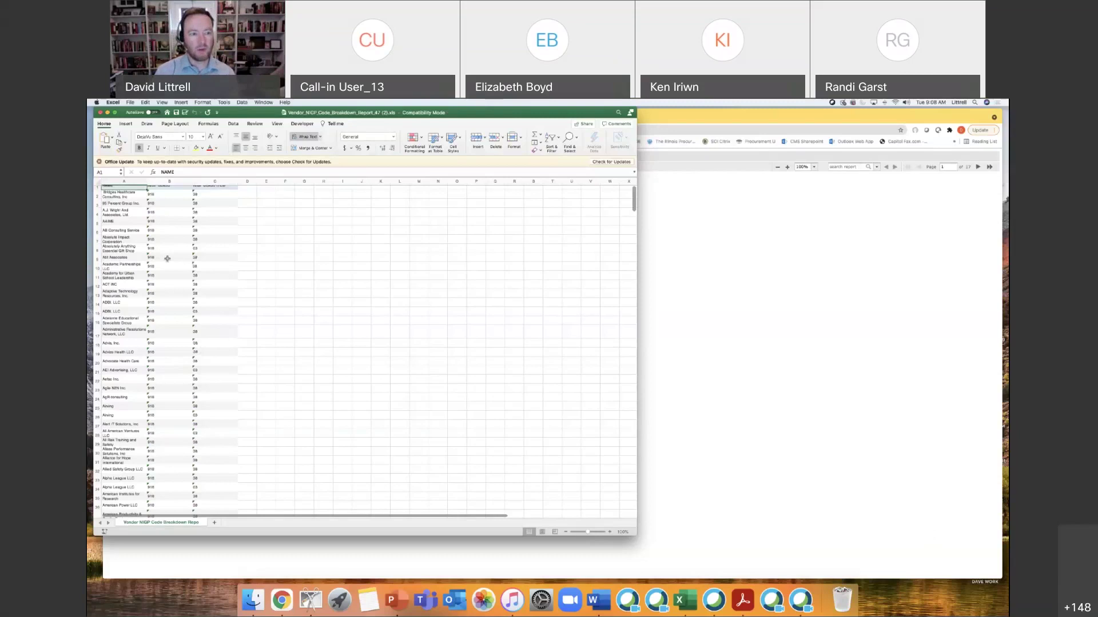
{"action": "scroll", "coordinate": [166, 259], "scroll_direction": "down", "scroll_amount": 5}
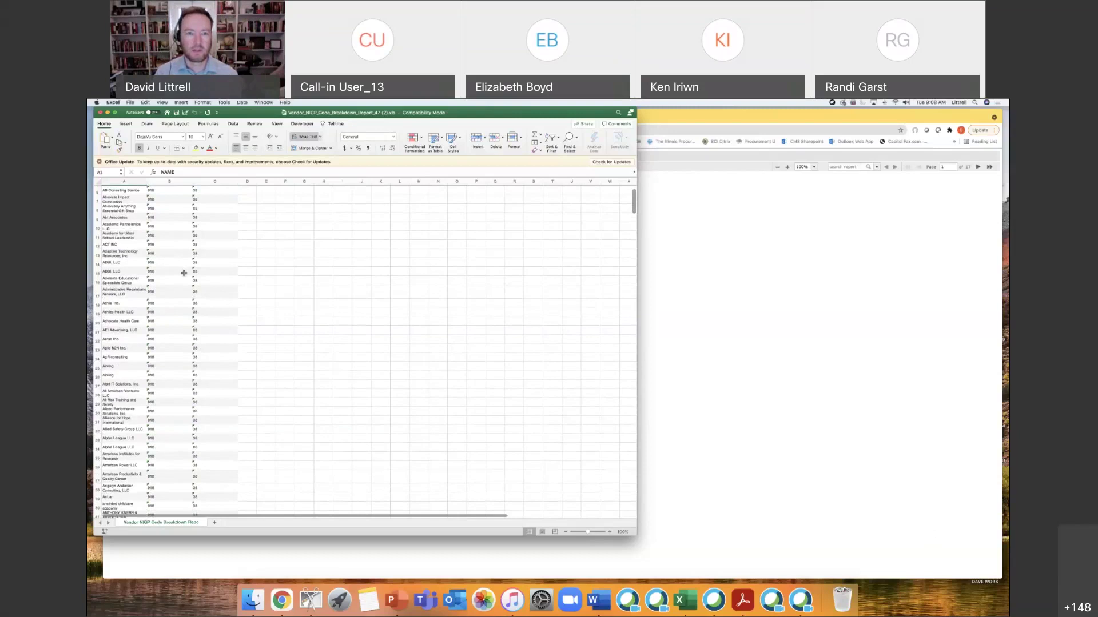
Step: Move the workbook window down, switch to the Vendor NIGP Code Breakdown Report in Chrome, and review its first vendors
{"action": "left_click_drag", "start_coordinate": [468, 113], "coordinate": [467, 218]}
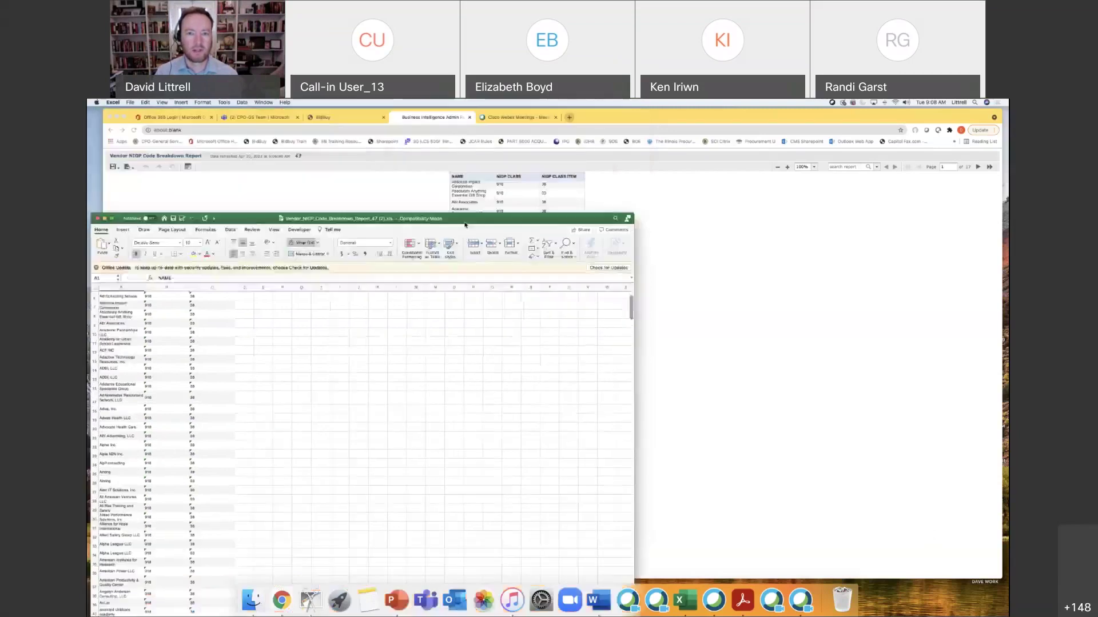
{"action": "left_click", "coordinate": [675, 285]}
{"action": "scroll", "coordinate": [581, 320], "scroll_direction": "up", "scroll_amount": 3}
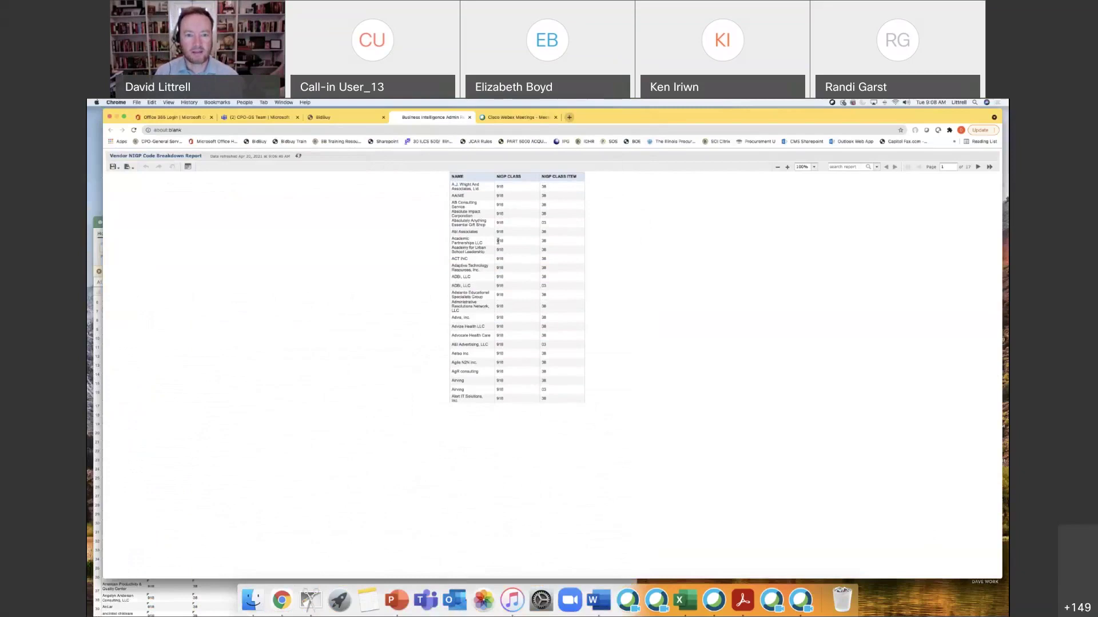
{"action": "scroll", "coordinate": [525, 286], "scroll_direction": "down", "scroll_amount": 2}
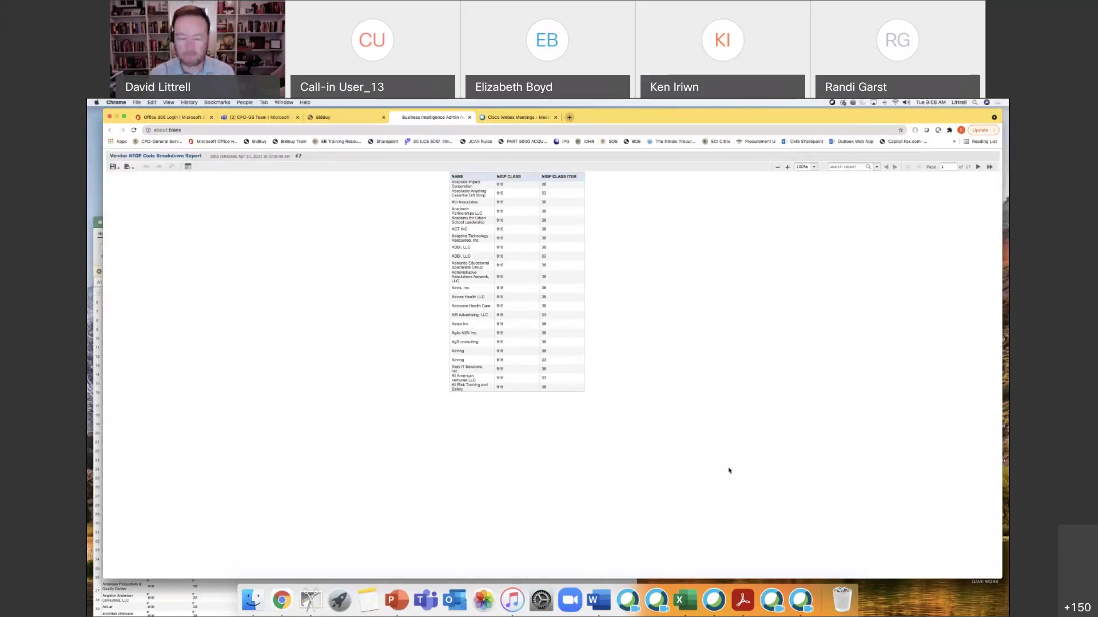
{"action": "scroll", "coordinate": [430, 303], "scroll_direction": "up", "scroll_amount": 2}
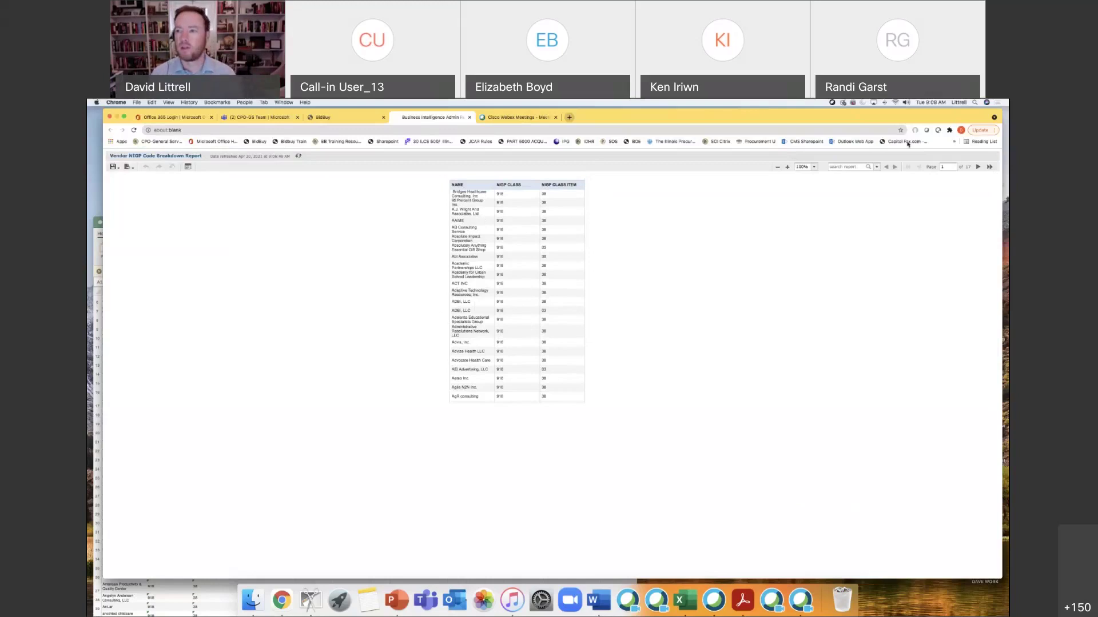
Step: Return to BidBuy's report list, exit it, and open an advanced search with the document type Vendors
{"action": "left_click", "coordinate": [374, 118]}
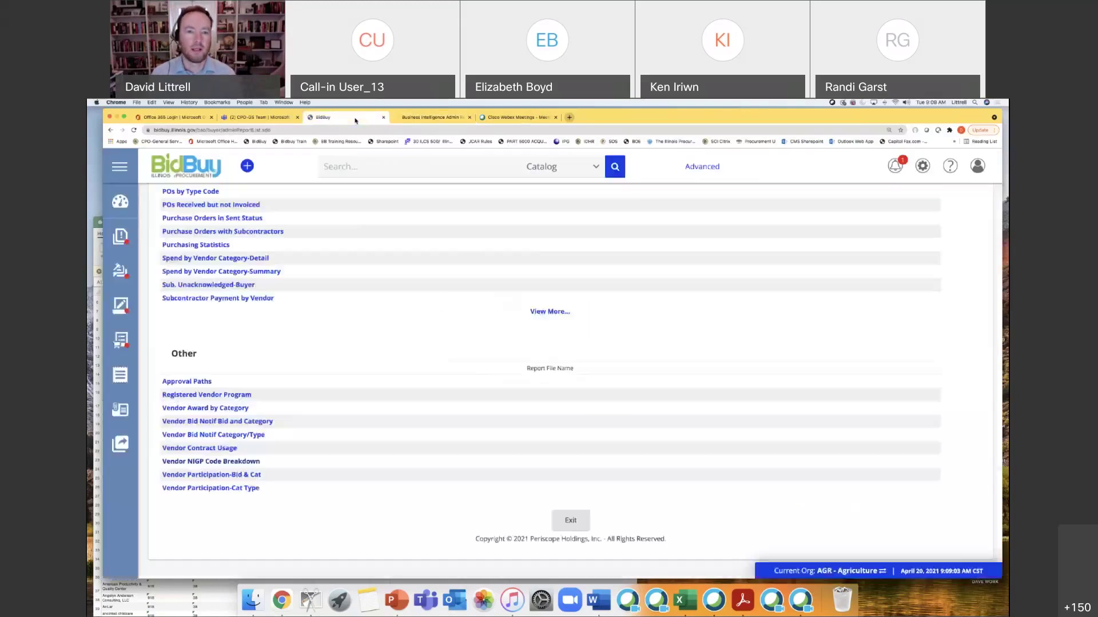
{"action": "left_click", "coordinate": [570, 521]}
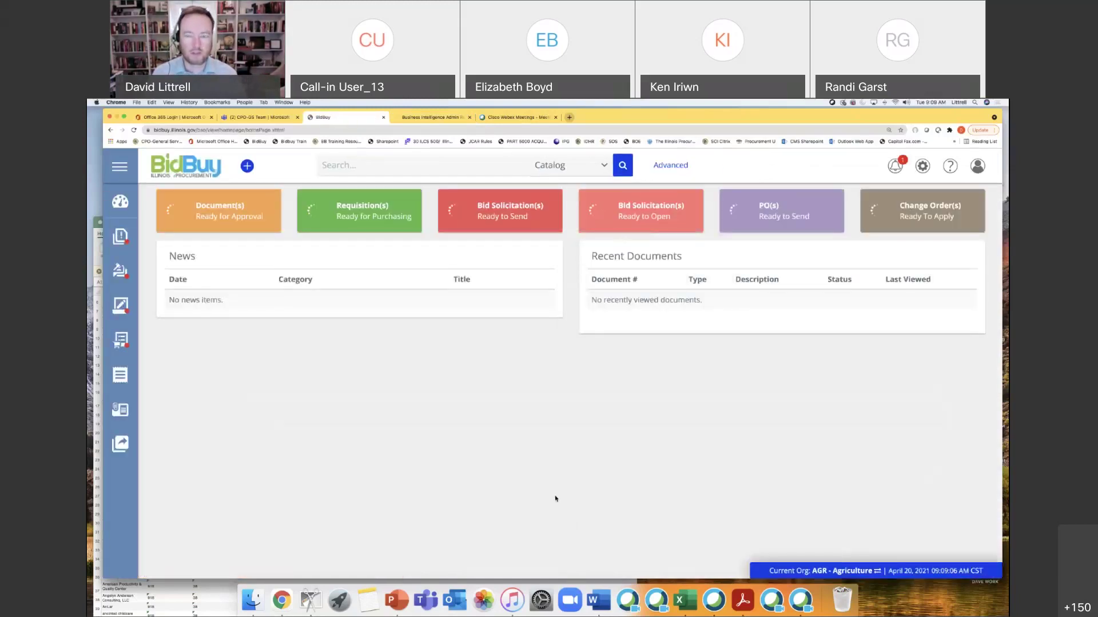
{"action": "left_click", "coordinate": [668, 166]}
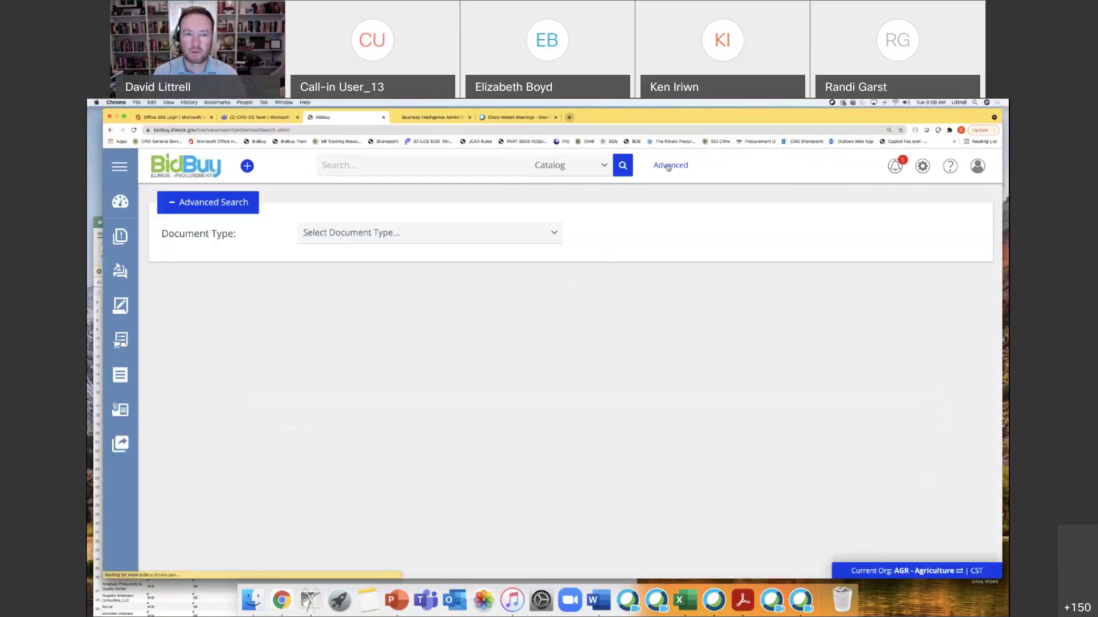
{"action": "left_click", "coordinate": [554, 234]}
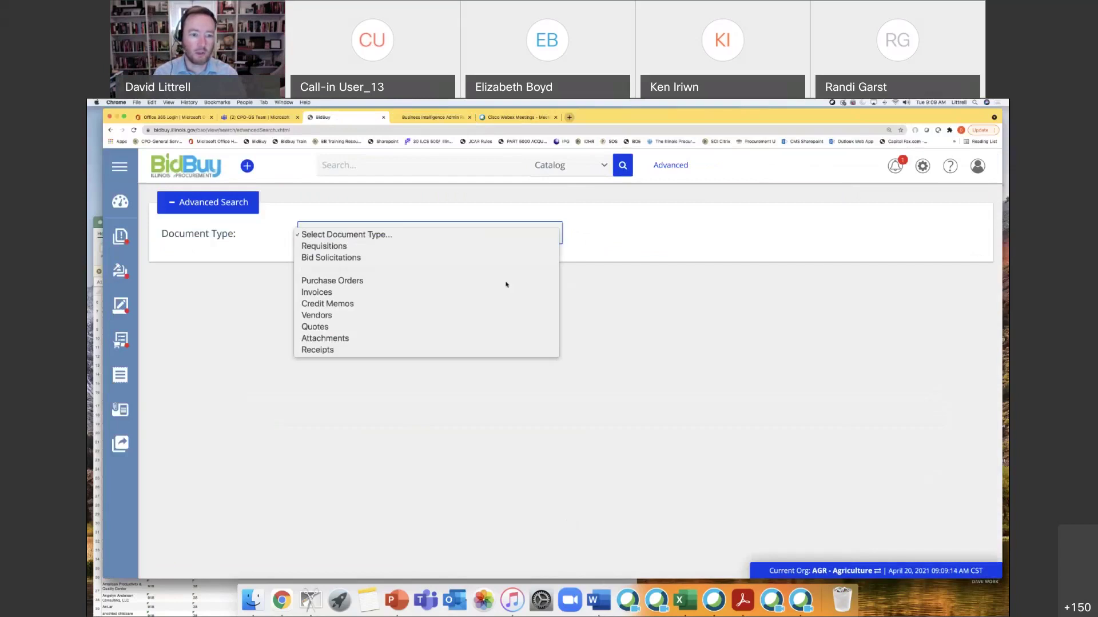
{"action": "left_click", "coordinate": [361, 318]}
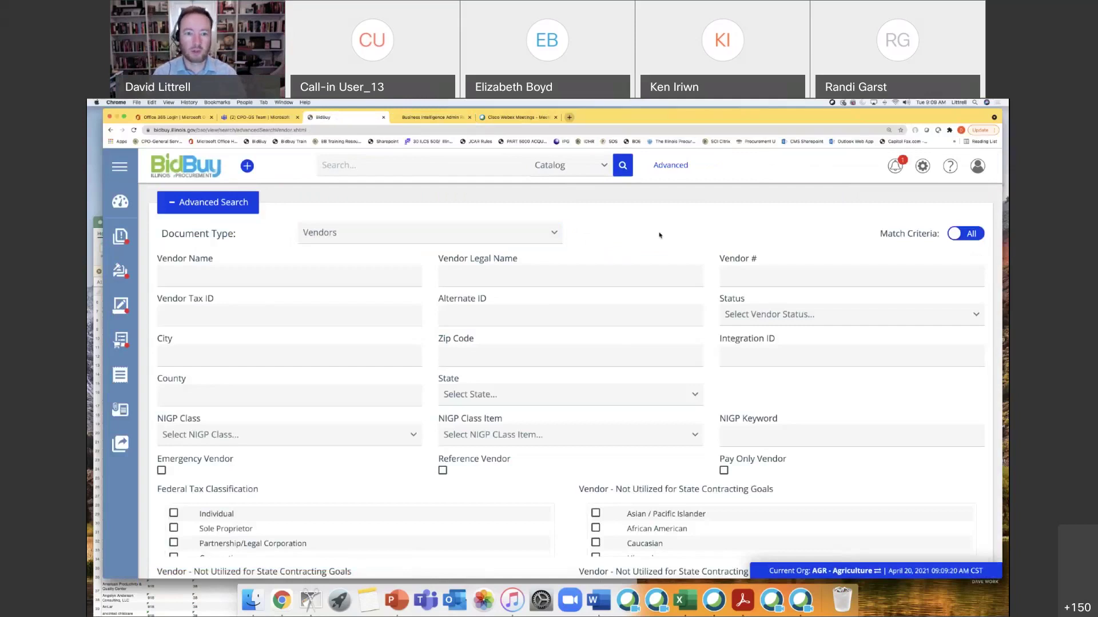
Step: Set the vendor search's NIGP Class to 918 - Consulting Services and its NIGP Class Item to 38 - Education and Training Consulting
{"action": "left_click", "coordinate": [252, 275]}
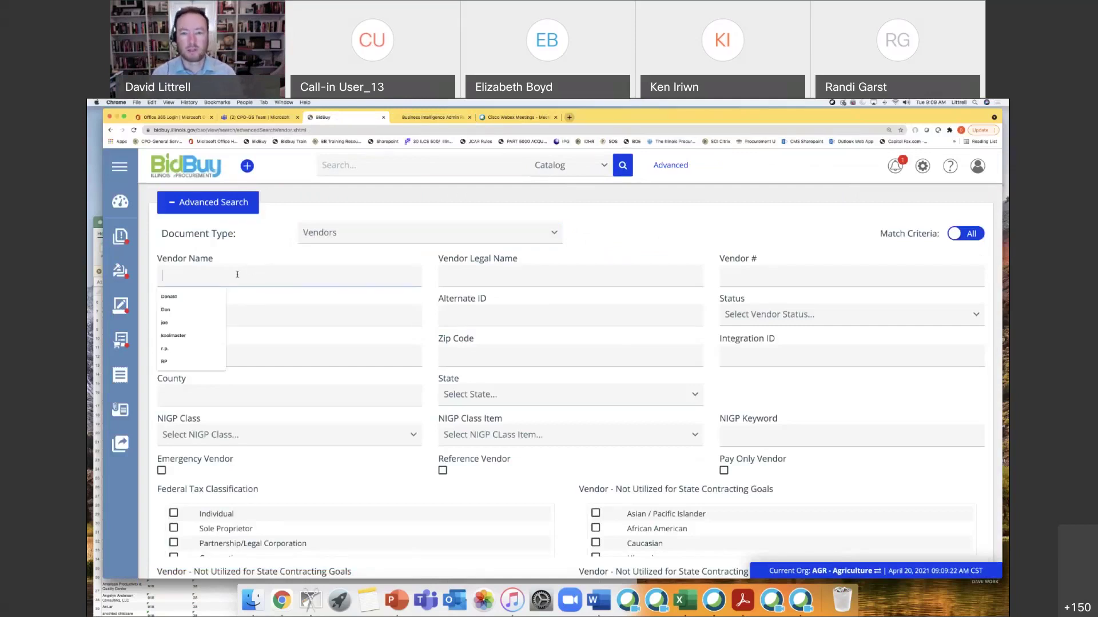
{"action": "left_click", "coordinate": [670, 231]}
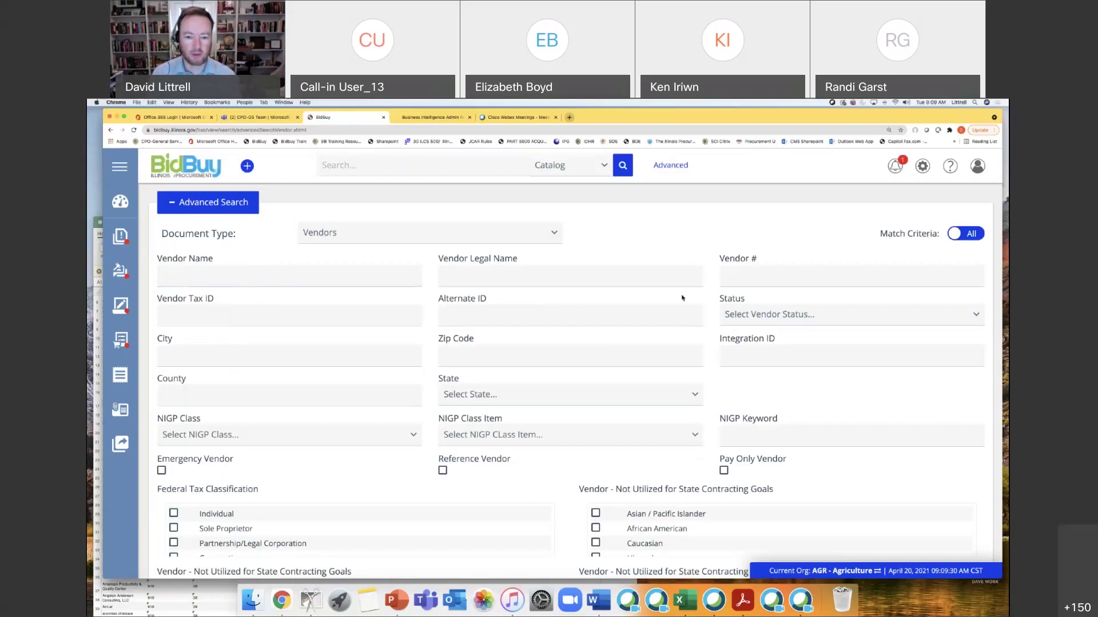
{"action": "scroll", "coordinate": [569, 524], "scroll_direction": "down", "scroll_amount": 2}
{"action": "scroll", "coordinate": [570, 525], "scroll_direction": "down", "scroll_amount": 3}
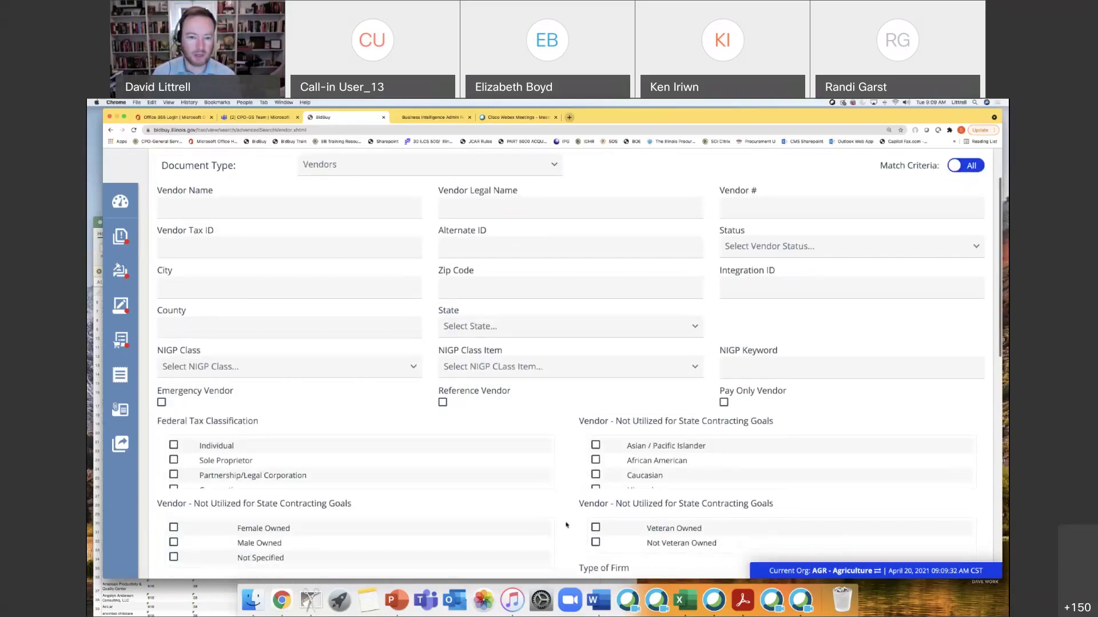
{"action": "left_click", "coordinate": [297, 314]}
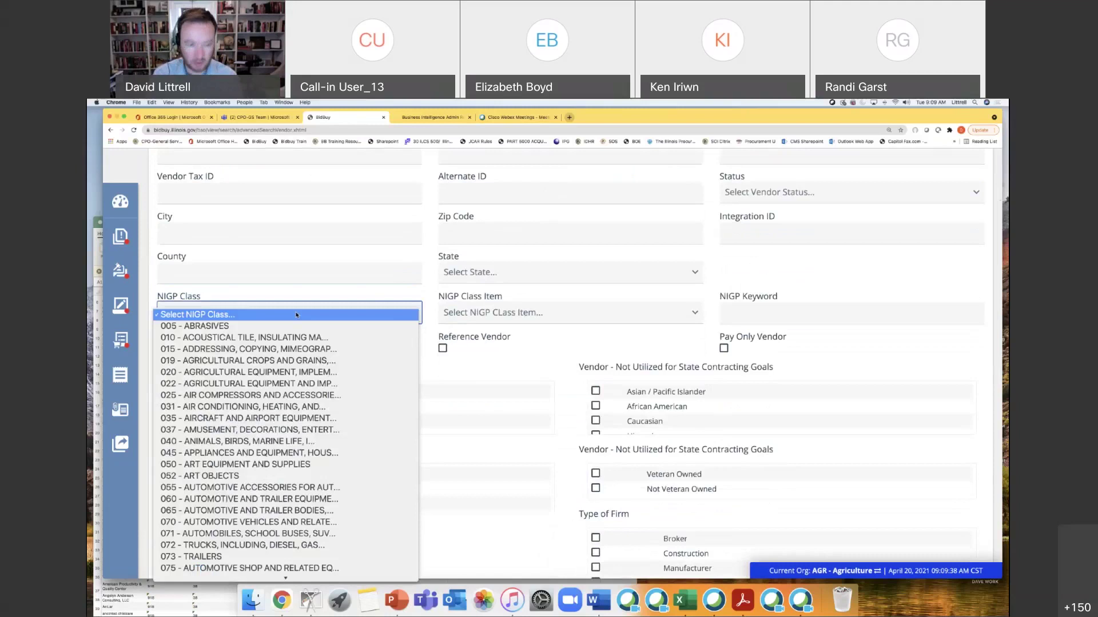
{"action": "type", "text": "918 - CONSULTING SERVICES"}
{"action": "key", "text": "Return"}
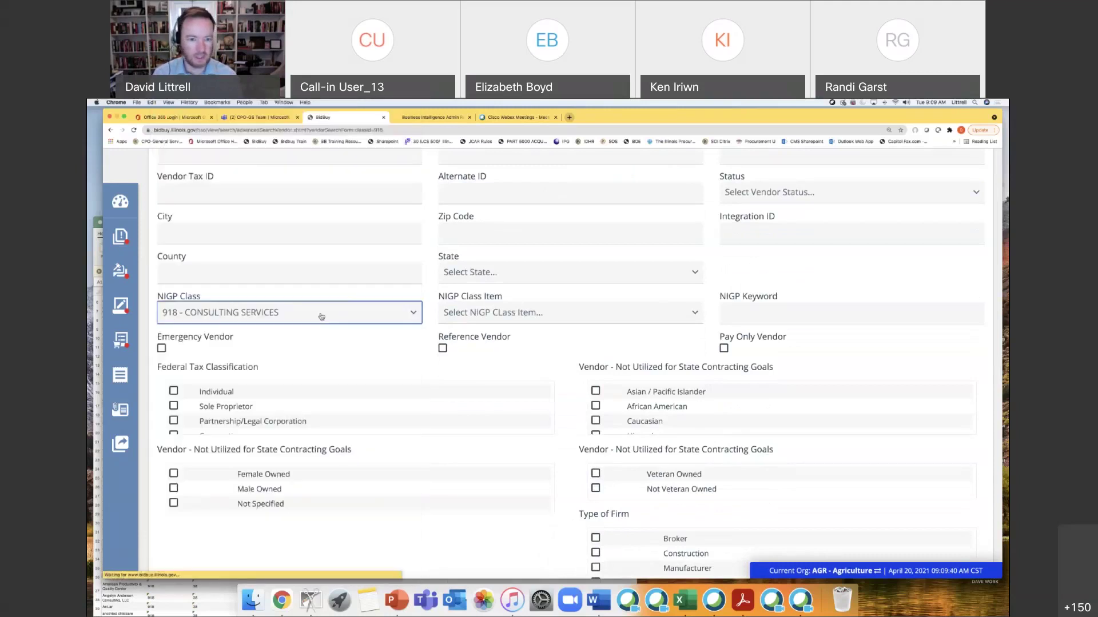
{"action": "left_click", "coordinate": [597, 318]}
{"action": "type", "text": "38"}
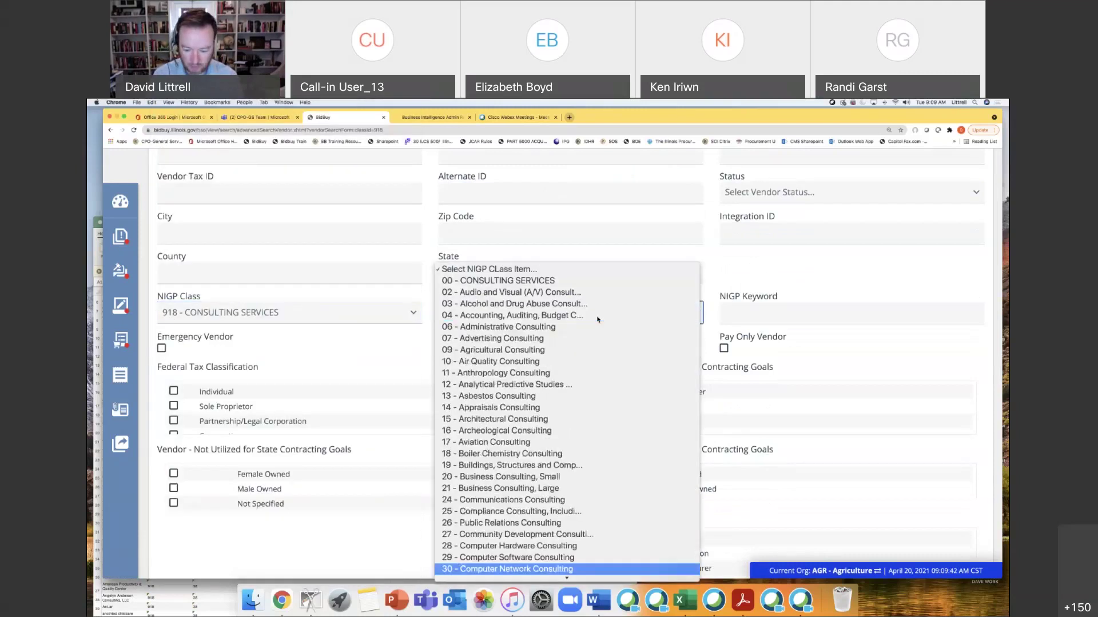
{"action": "key", "text": "Return"}
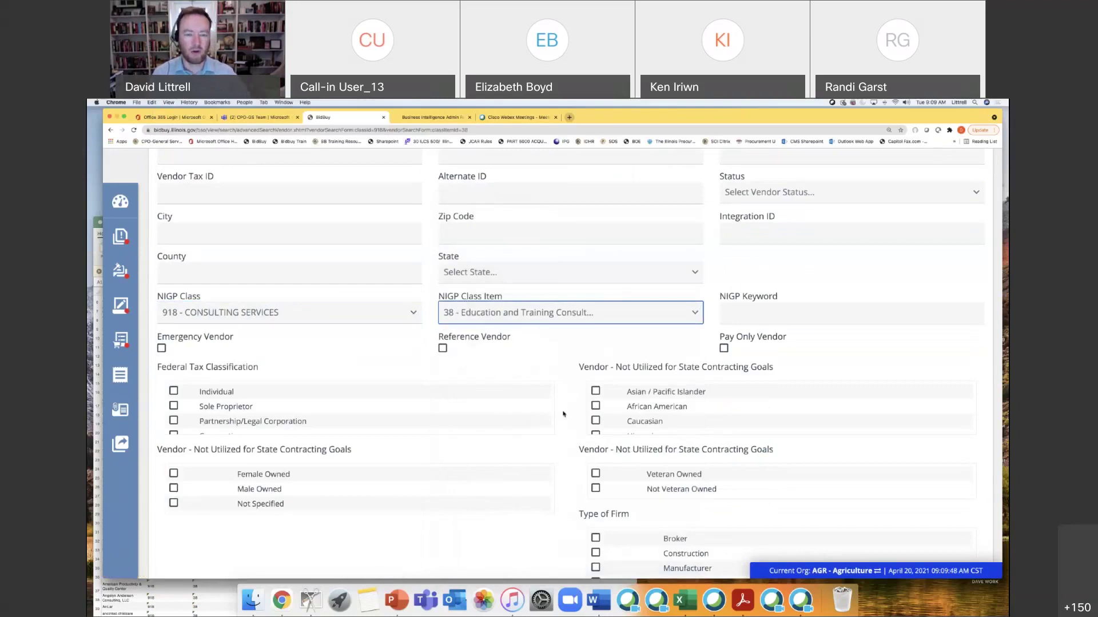
Step: Include all BEP Certified categories in the vendor search: MBE, PBE, SDVOSB, SWS, VOSB, WBE and WMBE
{"action": "scroll", "coordinate": [564, 417], "scroll_direction": "down", "scroll_amount": 6}
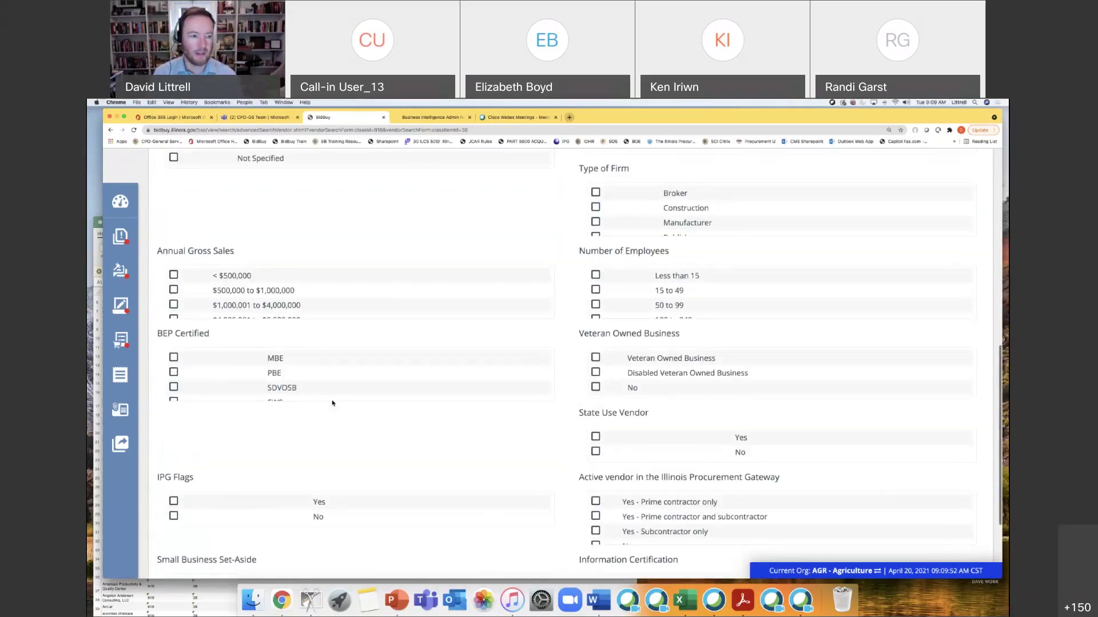
{"action": "left_click", "coordinate": [176, 359]}
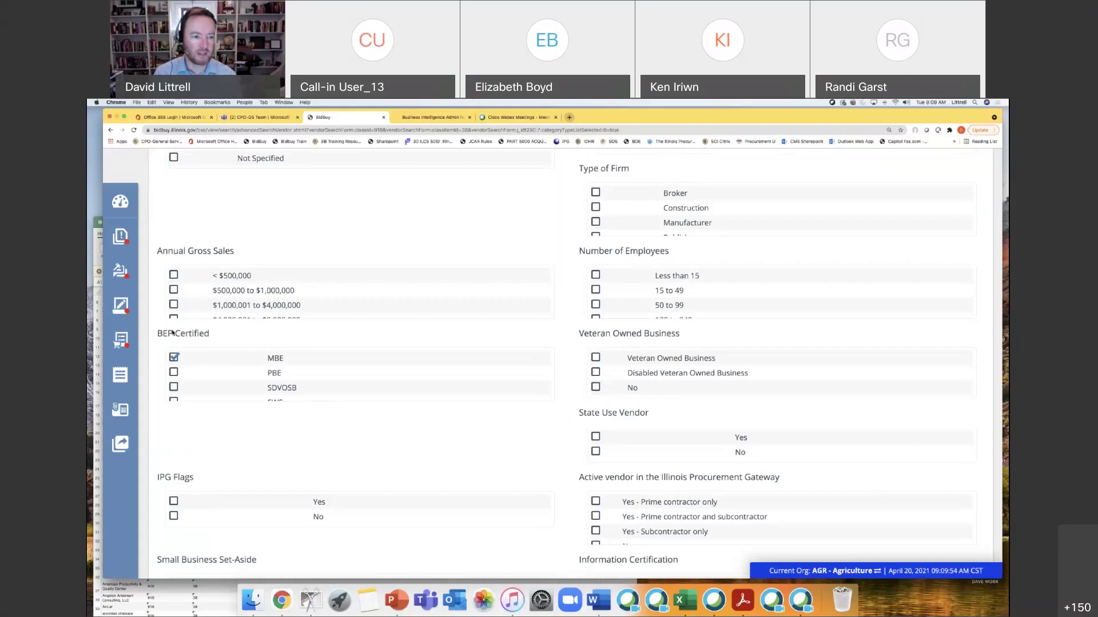
{"action": "left_click", "coordinate": [174, 372]}
{"action": "left_click", "coordinate": [173, 387]}
{"action": "scroll", "coordinate": [183, 375], "scroll_direction": "down", "scroll_amount": 1}
{"action": "left_click", "coordinate": [174, 384]}
{"action": "left_click", "coordinate": [174, 369]}
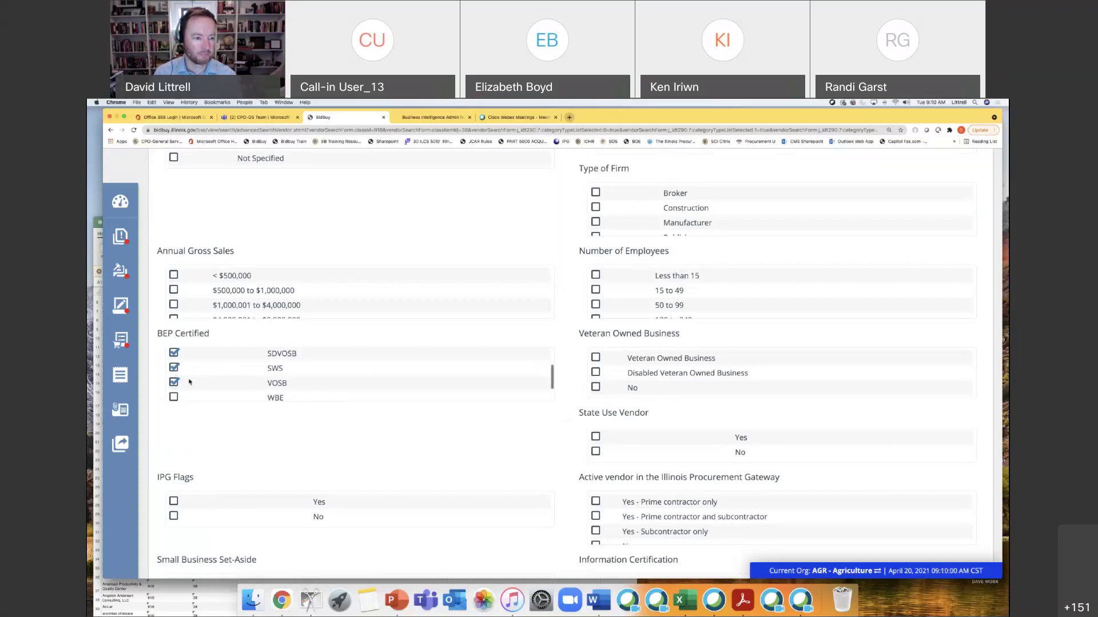
{"action": "scroll", "coordinate": [174, 370], "scroll_direction": "down", "scroll_amount": 1}
{"action": "left_click", "coordinate": [174, 376]}
{"action": "left_click", "coordinate": [174, 391]}
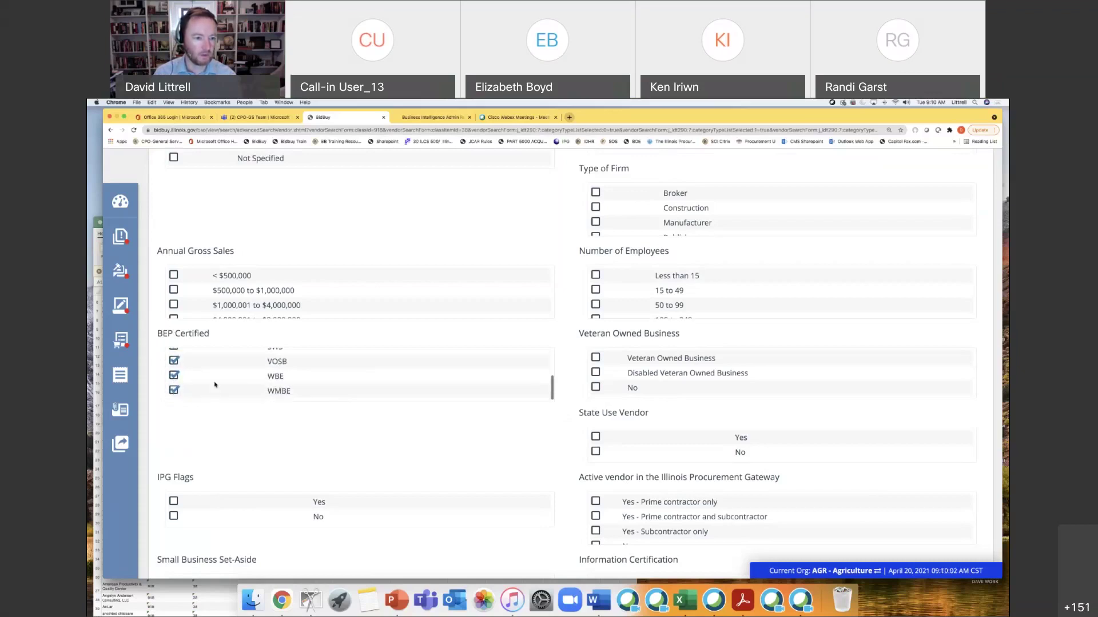
{"action": "scroll", "coordinate": [216, 383], "scroll_direction": "down", "scroll_amount": 1}
Step: Review the remaining vendor criteria without setting them and run the search
{"action": "scroll", "coordinate": [569, 455], "scroll_direction": "down", "scroll_amount": 3}
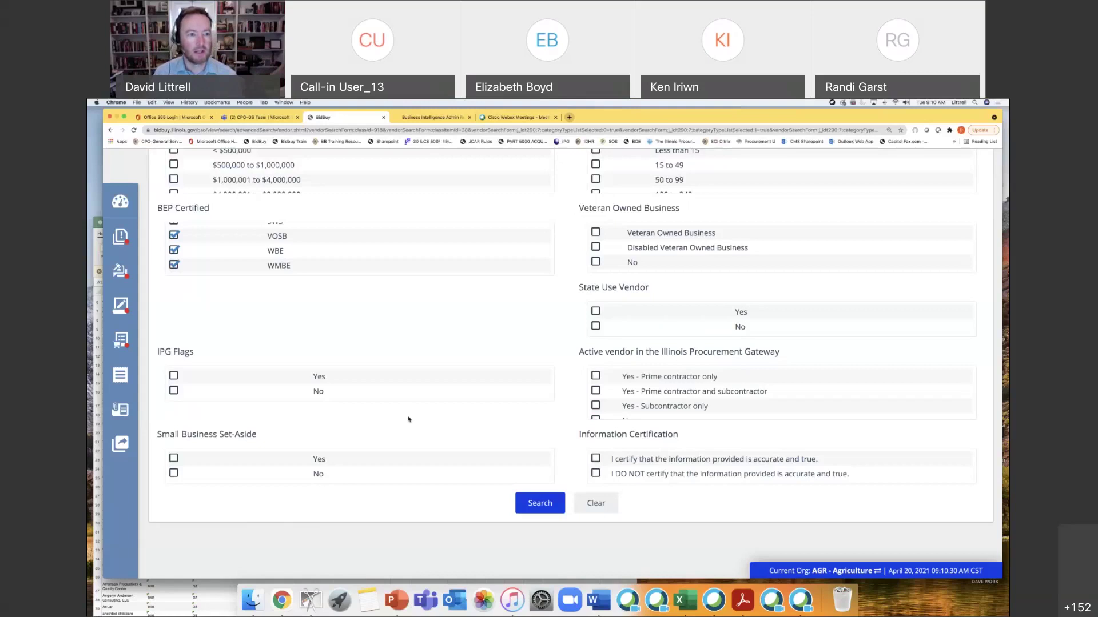
{"action": "scroll", "coordinate": [445, 430], "scroll_direction": "up", "scroll_amount": 1}
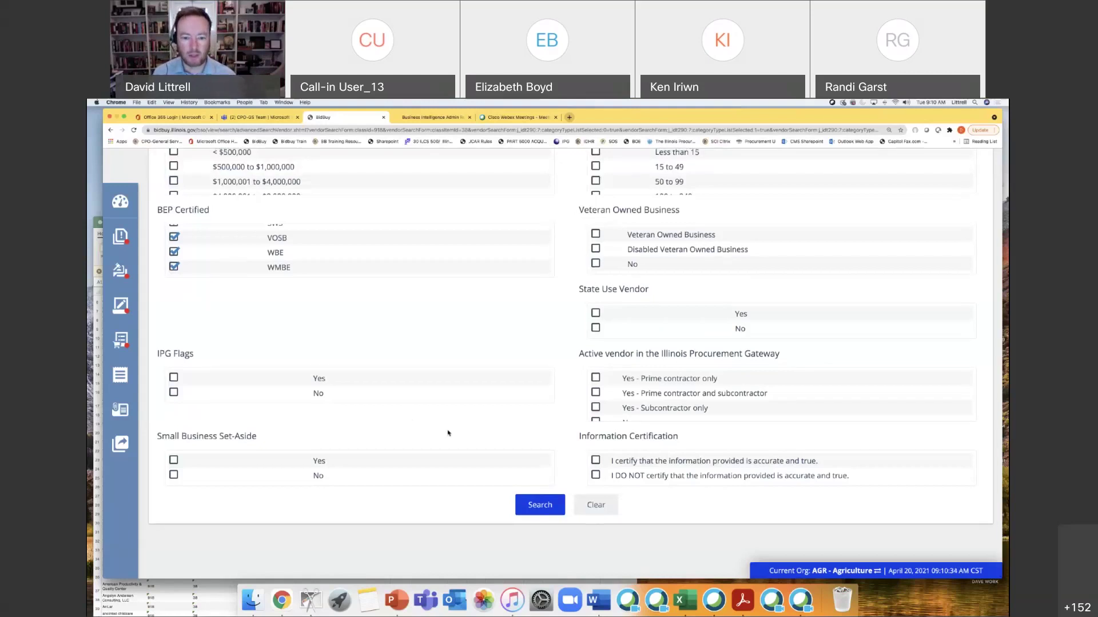
{"action": "left_click", "coordinate": [537, 507]}
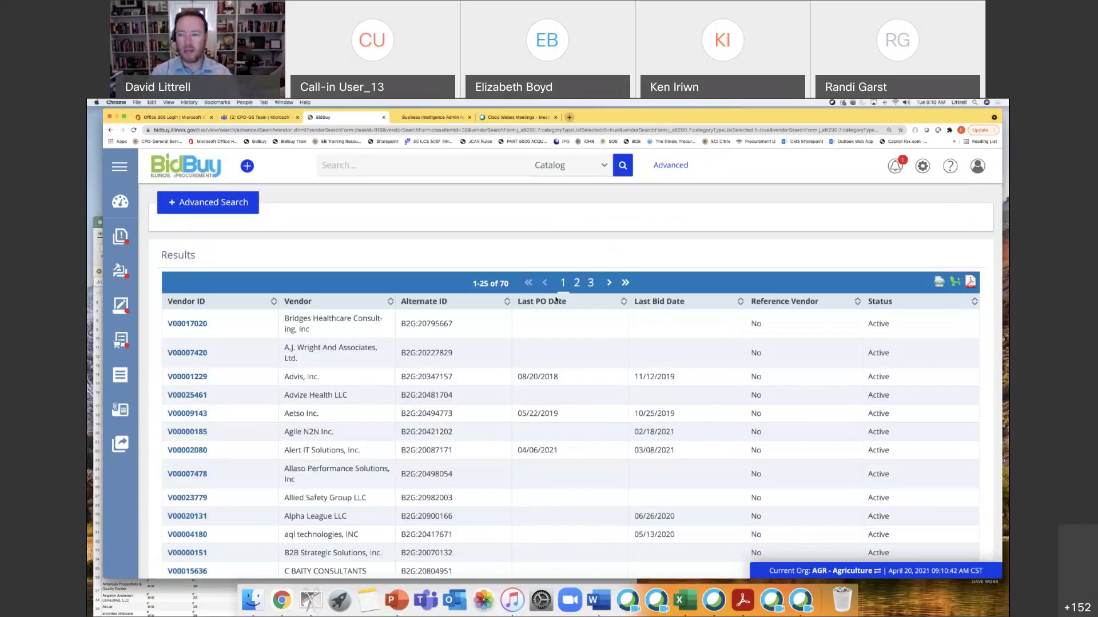
Step: Export the vendor search results to Excel, open the downloaded file in an enlarged window, and look through its rows
{"action": "left_click", "coordinate": [954, 282]}
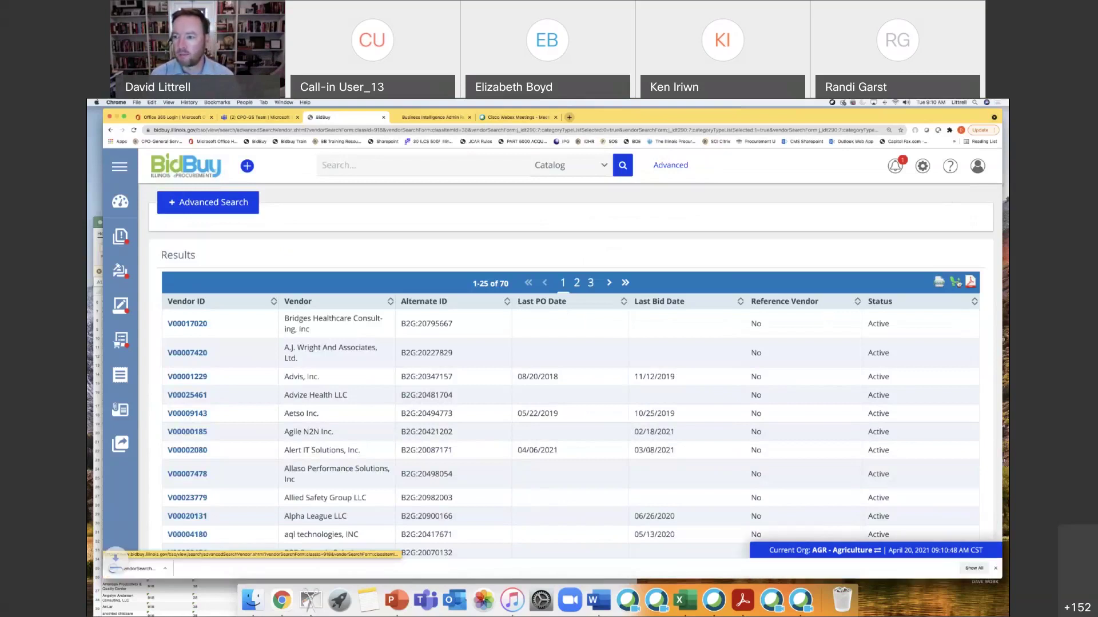
{"action": "left_click", "coordinate": [138, 568]}
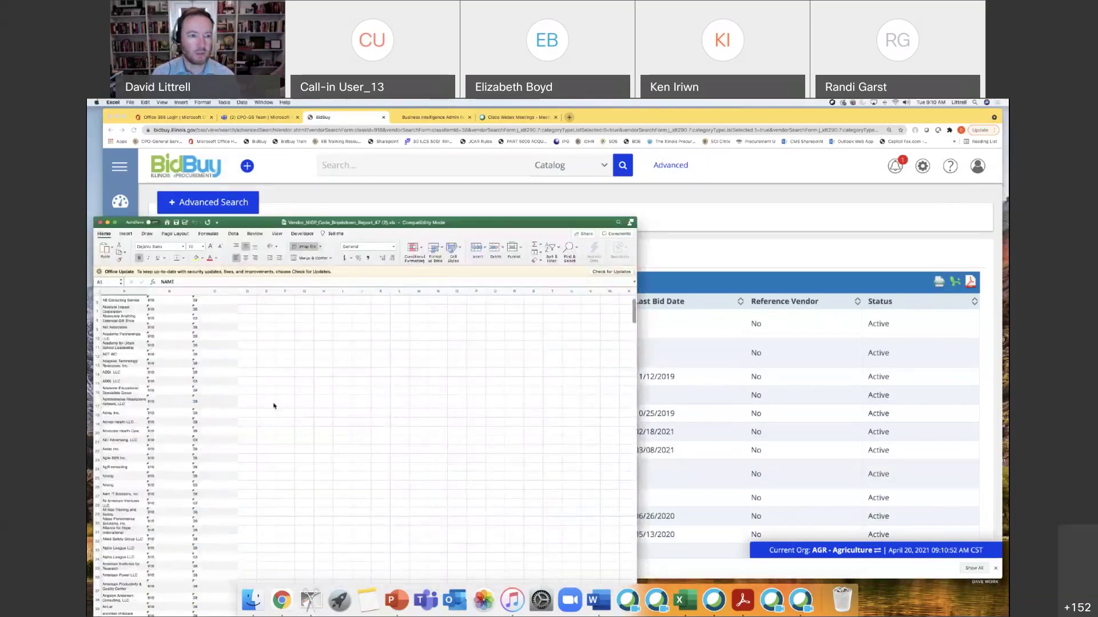
{"action": "left_click_drag", "start_coordinate": [358, 268], "coordinate": [525, 478]}
{"action": "left_click_drag", "start_coordinate": [392, 115], "coordinate": [454, 131]}
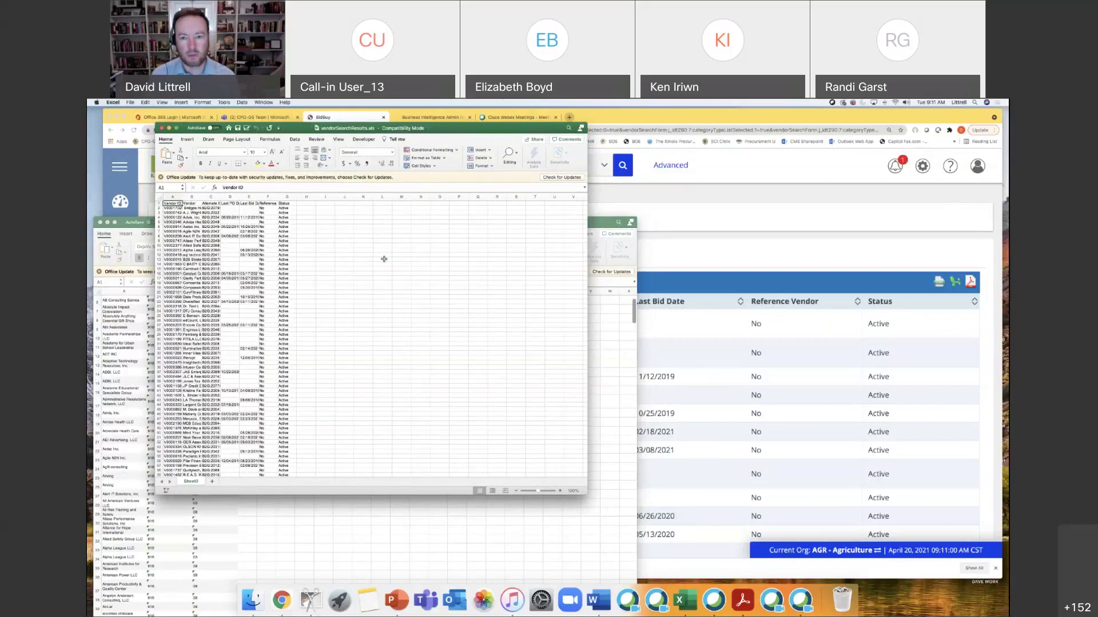
{"action": "scroll", "coordinate": [378, 263], "scroll_direction": "down", "scroll_amount": 1}
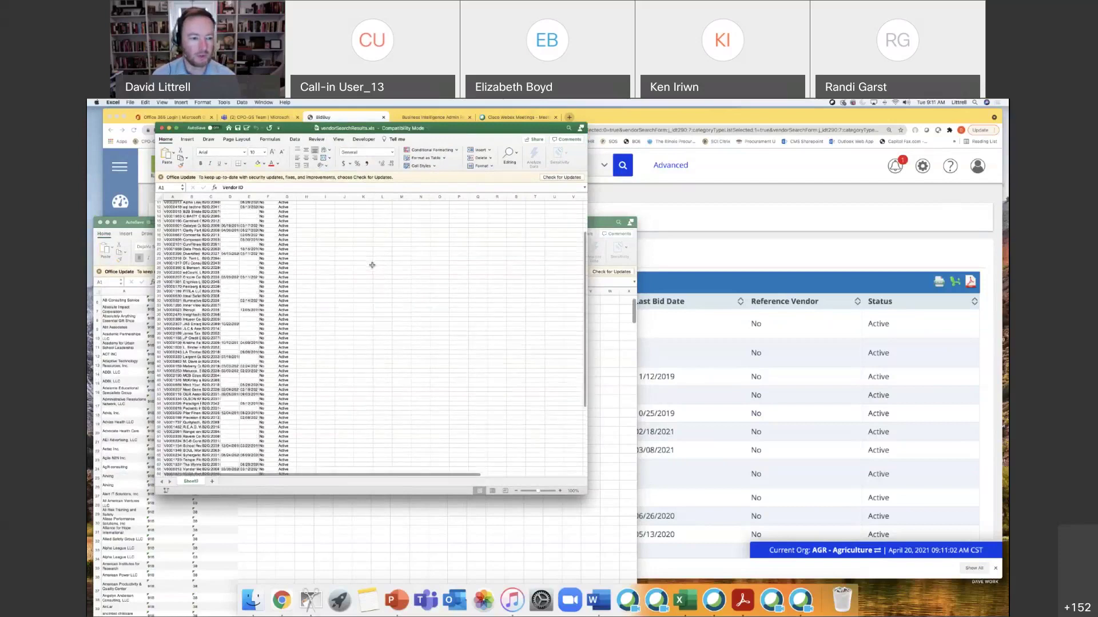
{"action": "scroll", "coordinate": [372, 266], "scroll_direction": "up", "scroll_amount": 1}
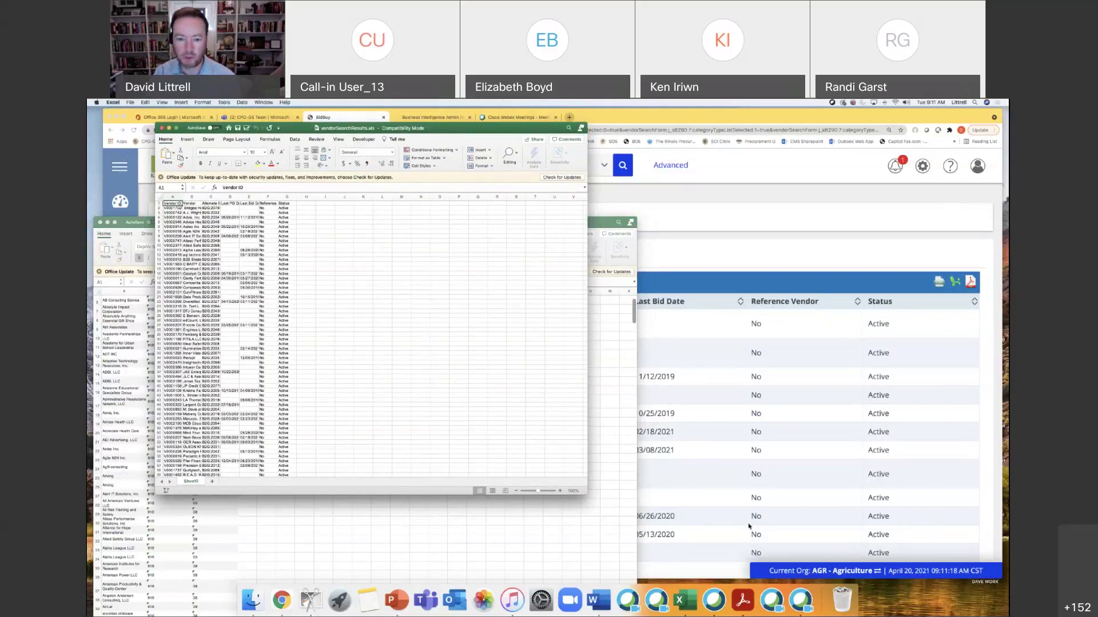
Step: Bring the NIGP breakdown workbook to the front, move its window up, and look through its vendors from the first row
{"action": "left_click", "coordinate": [534, 537]}
{"action": "left_click_drag", "start_coordinate": [461, 226], "coordinate": [510, 150]}
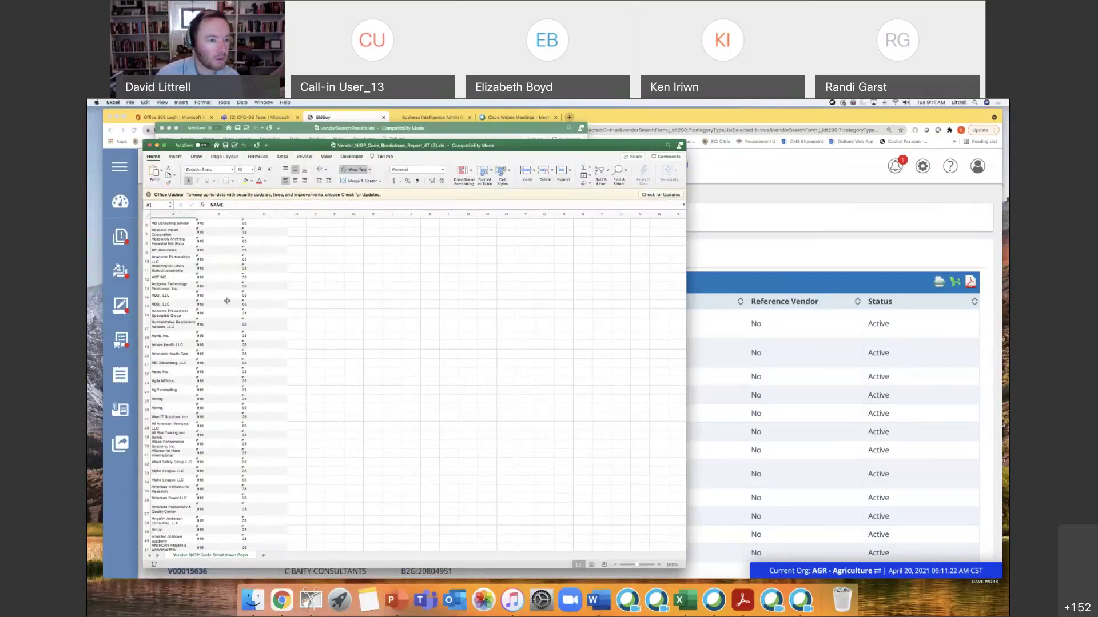
{"action": "scroll", "coordinate": [206, 300], "scroll_direction": "up", "scroll_amount": 5}
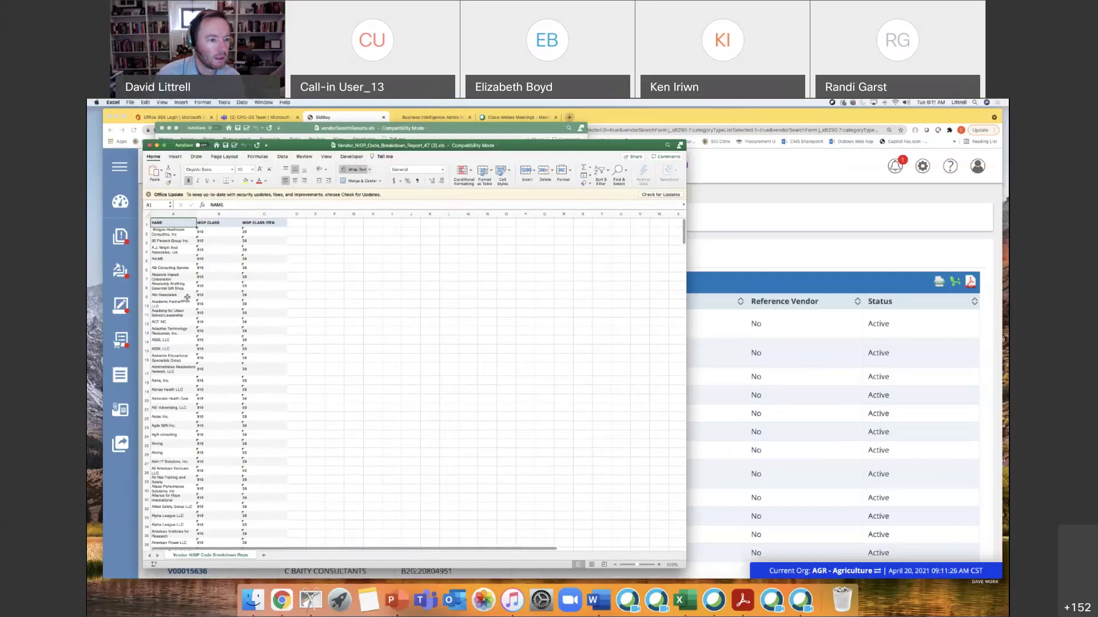
{"action": "scroll", "coordinate": [187, 297], "scroll_direction": "down", "scroll_amount": 5}
{"action": "scroll", "coordinate": [187, 297], "scroll_direction": "down", "scroll_amount": 3}
{"action": "scroll", "coordinate": [187, 297], "scroll_direction": "down", "scroll_amount": 2}
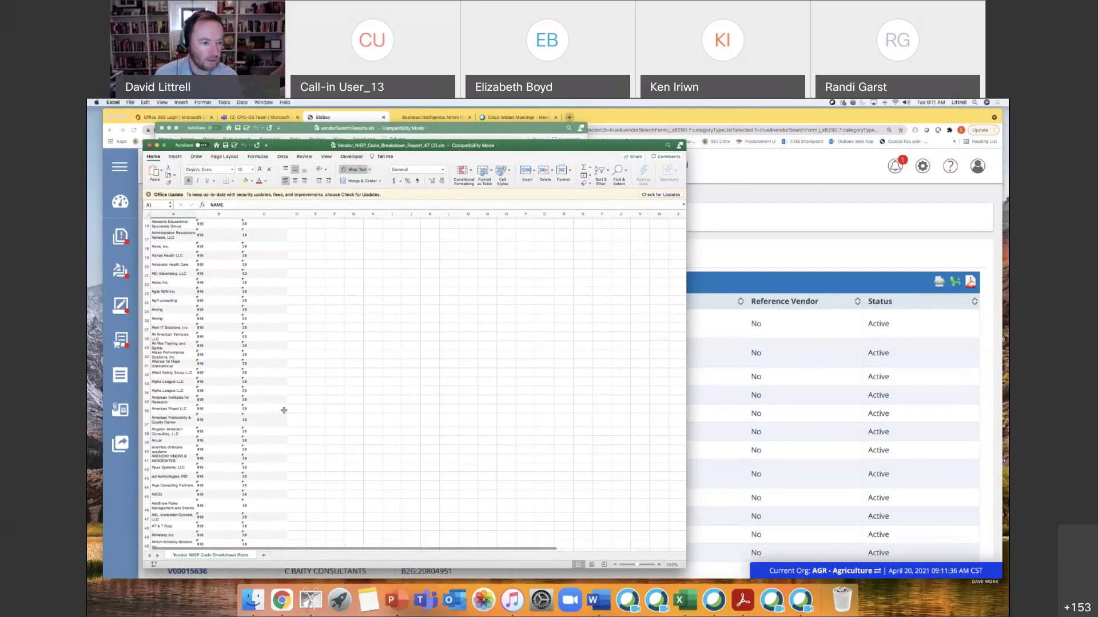
{"action": "scroll", "coordinate": [263, 414], "scroll_direction": "down", "scroll_amount": 1}
{"action": "scroll", "coordinate": [264, 414], "scroll_direction": "down", "scroll_amount": 2}
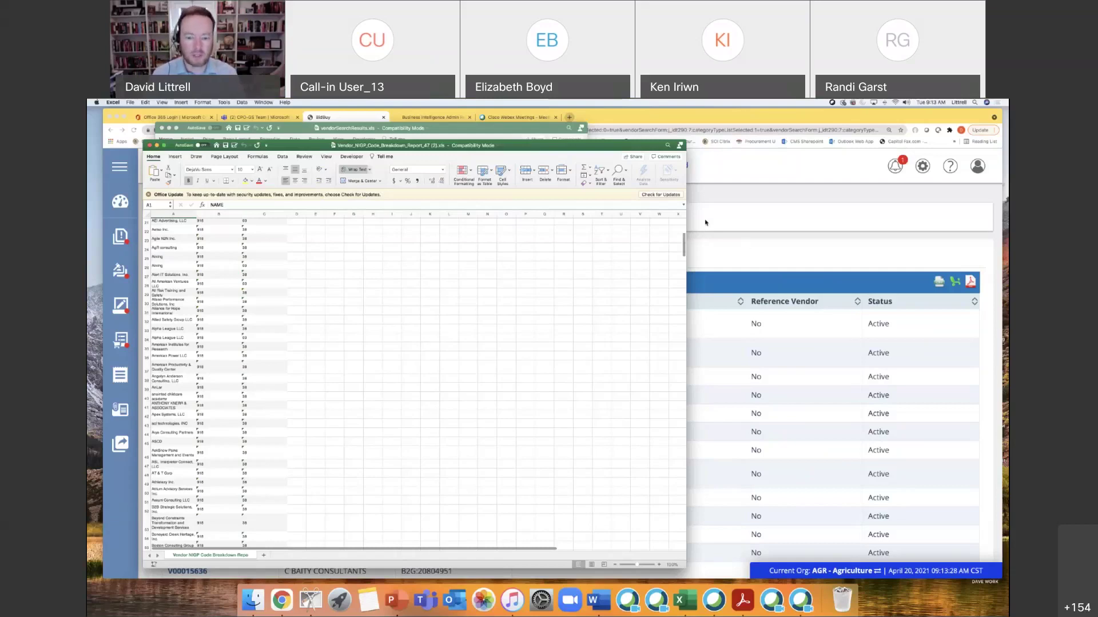
Step: Switch to the PowerPoint presentation
{"action": "left_click", "coordinate": [400, 601]}
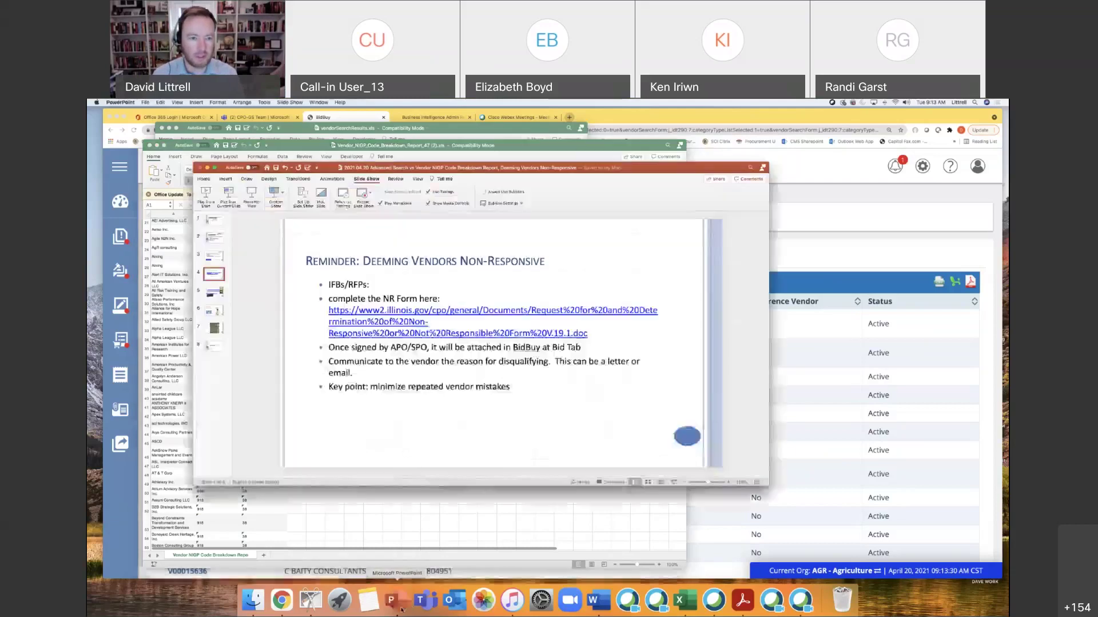